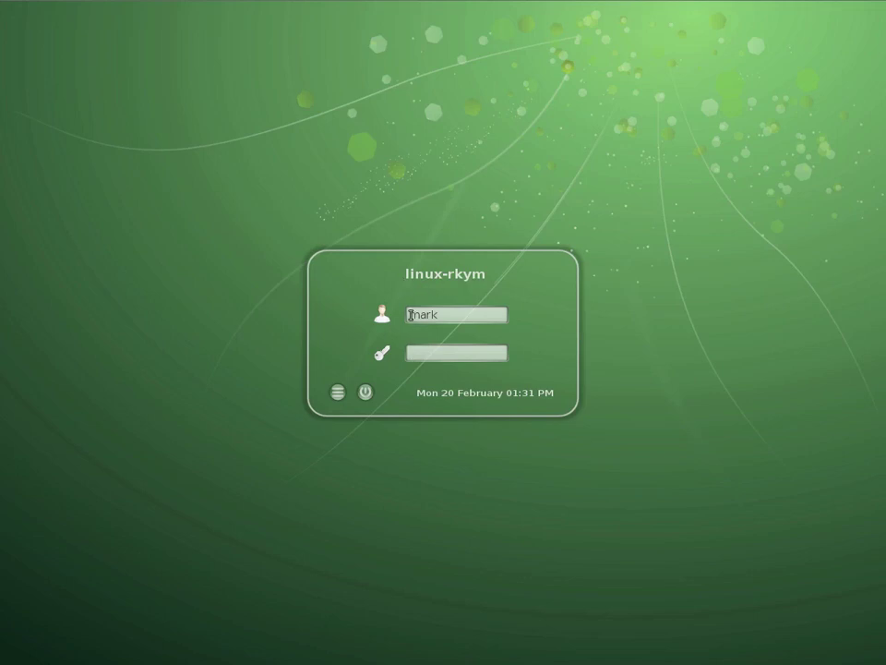
# Review the available session types and the power and login options on the login screen
pyautogui.click(338, 391)
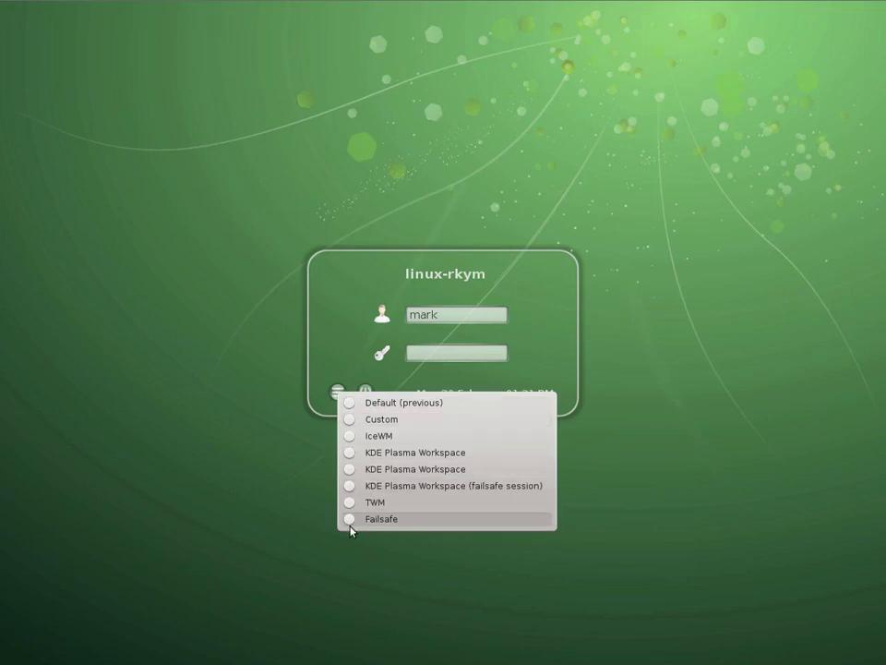
pyautogui.click(314, 438)
pyautogui.click(367, 397)
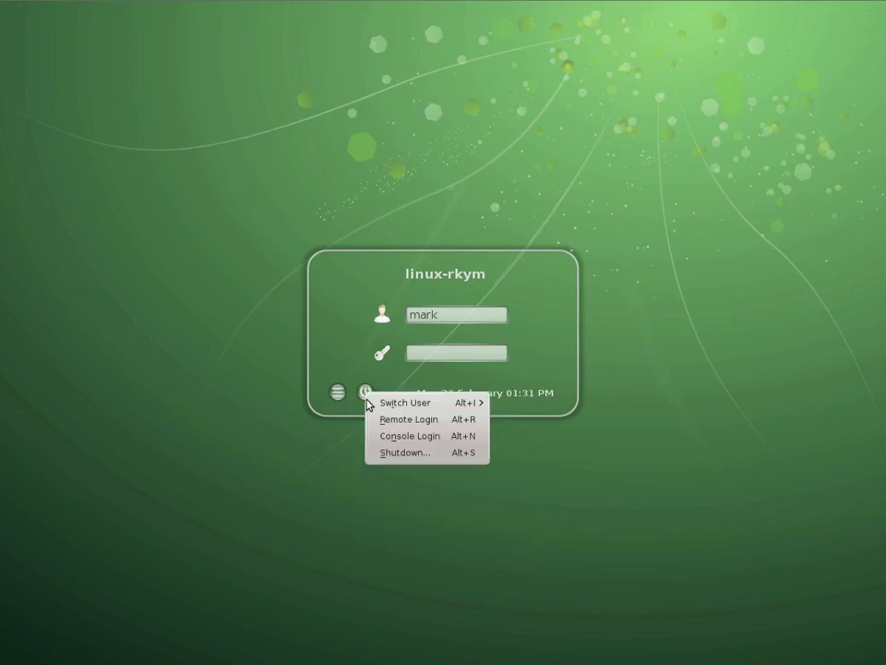
pyautogui.moveTo(407, 406)
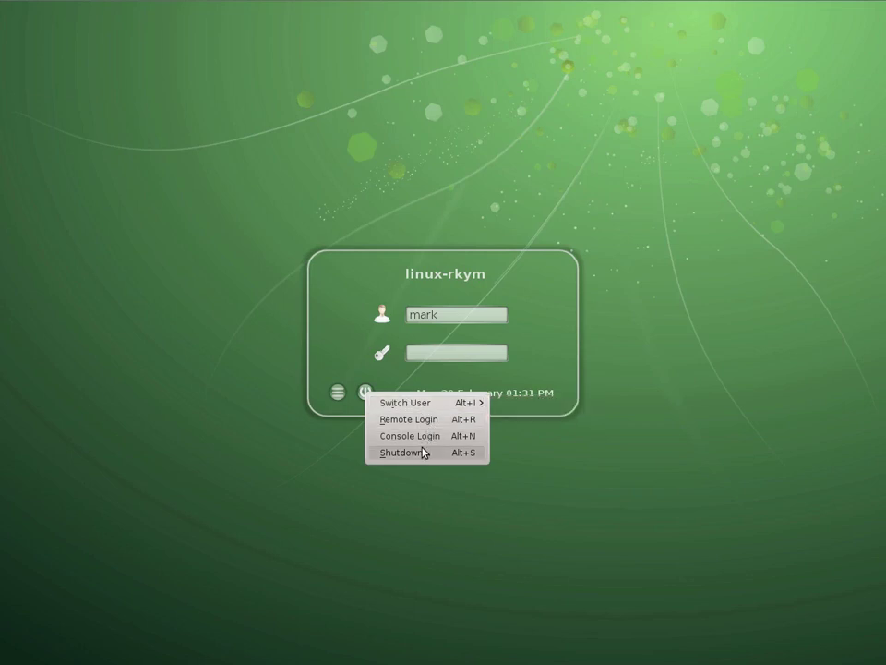
# Enter the account password for the preselected user and log in to the desktop
pyautogui.click(449, 361)
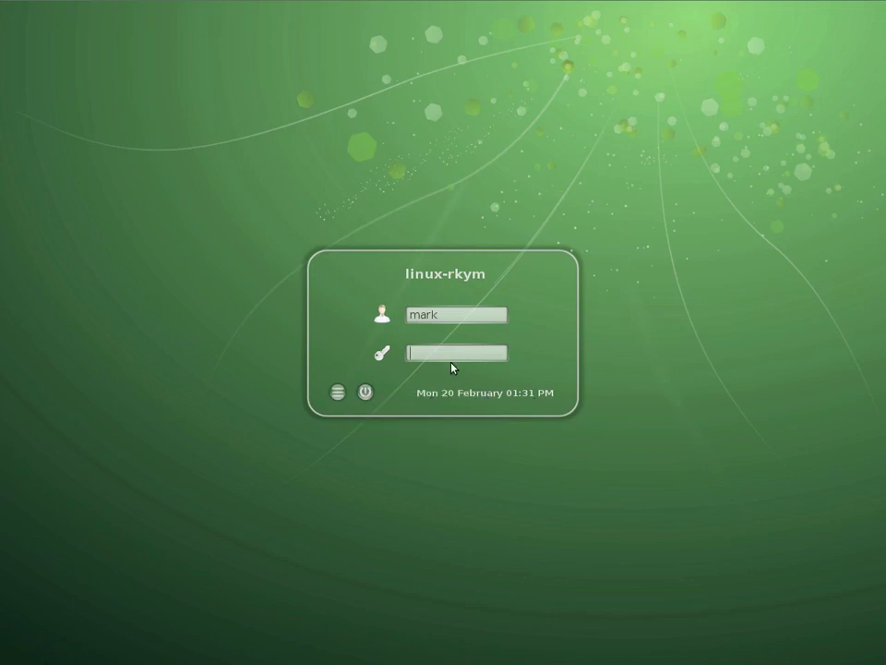
pyautogui.write('*******')
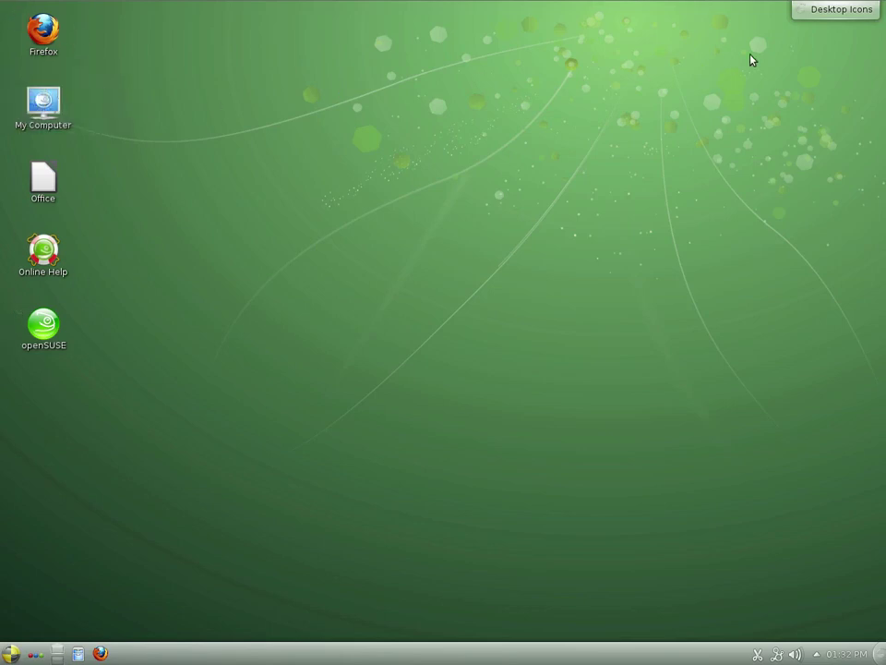
# View the Desktop Icons toolbox options and the activities manager, closing each one again
pyautogui.click(836, 9)
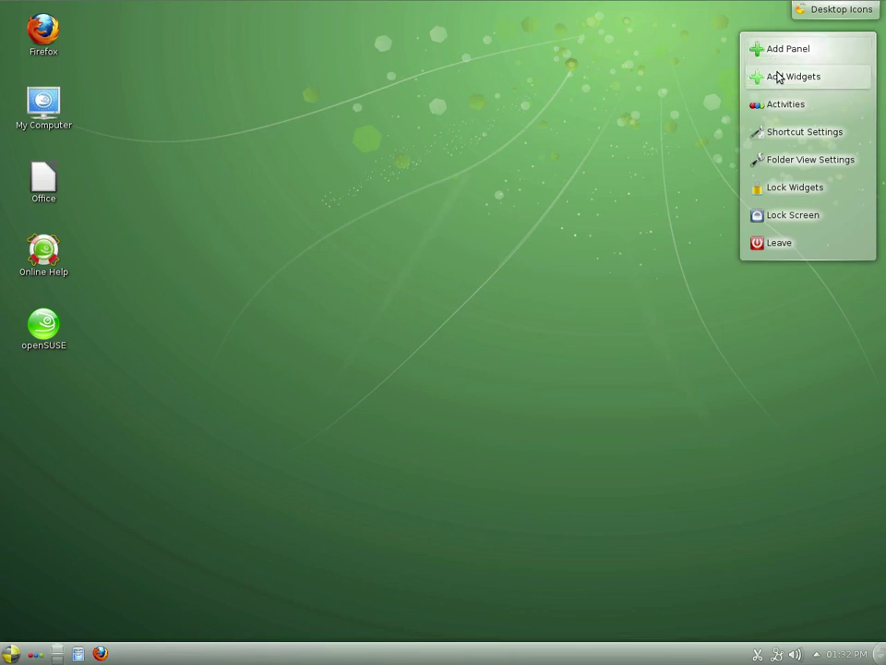
pyautogui.click(843, 13)
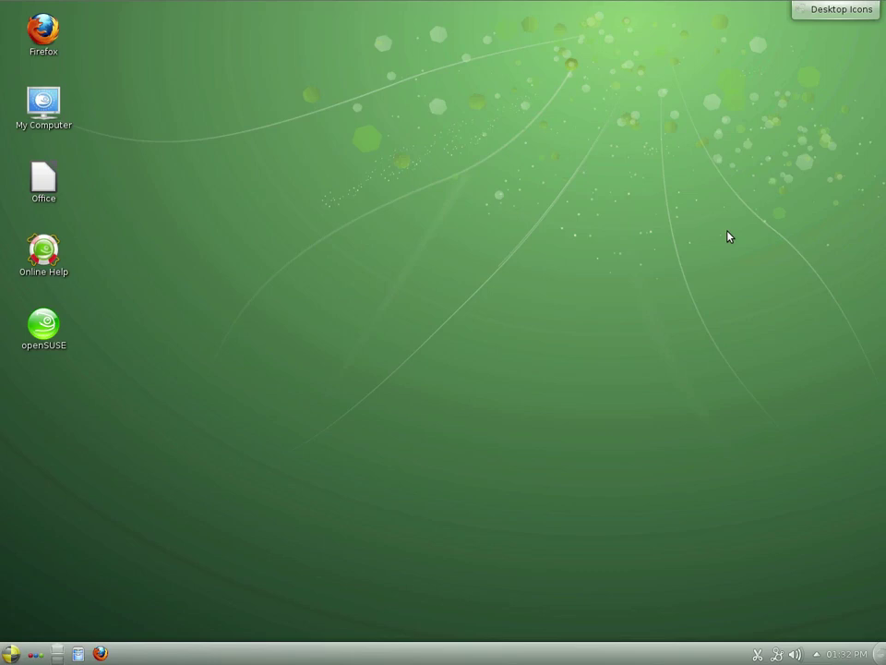
pyautogui.click(36, 653)
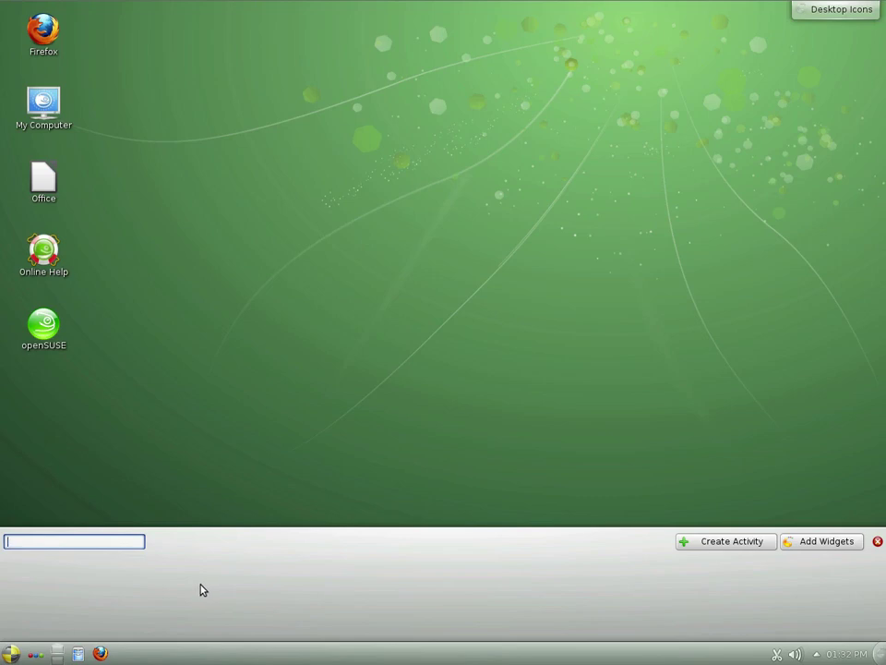
pyautogui.click(877, 542)
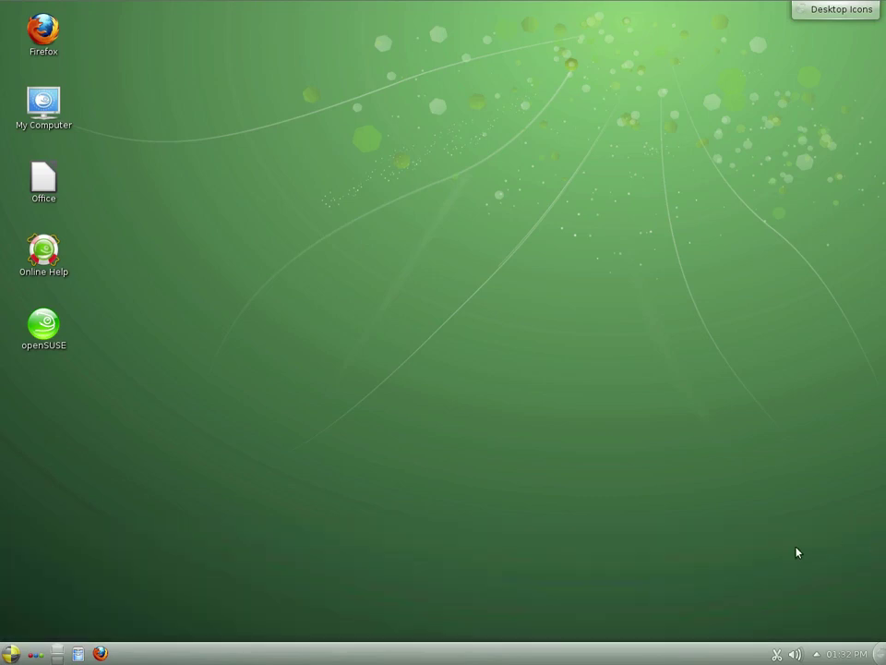
# Open the Dolphin file manager on the Home folder, move its window toward the desktop's centre, and close it
pyautogui.click(56, 654)
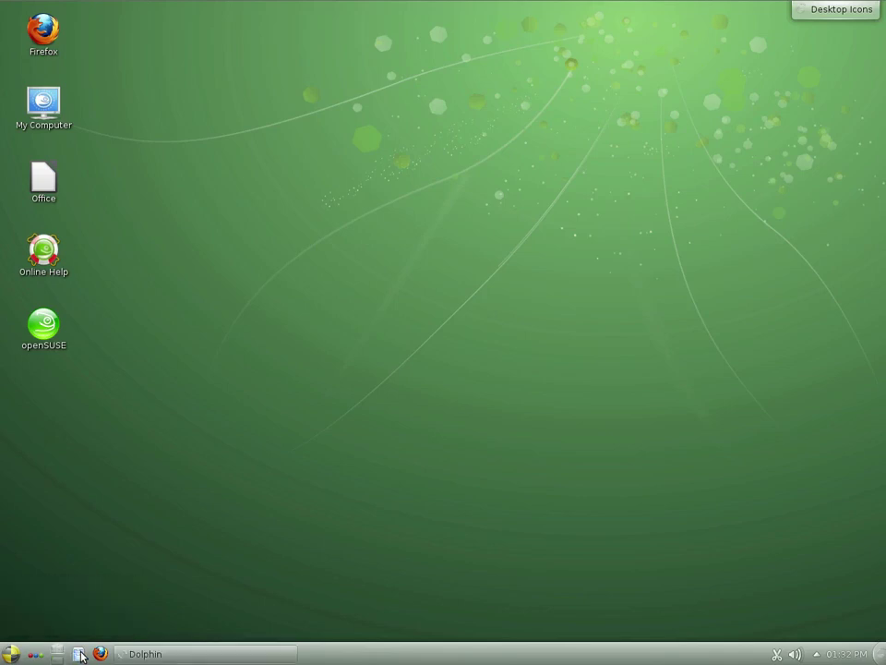
pyautogui.moveTo(307, 7); pyautogui.dragTo(481, 168)
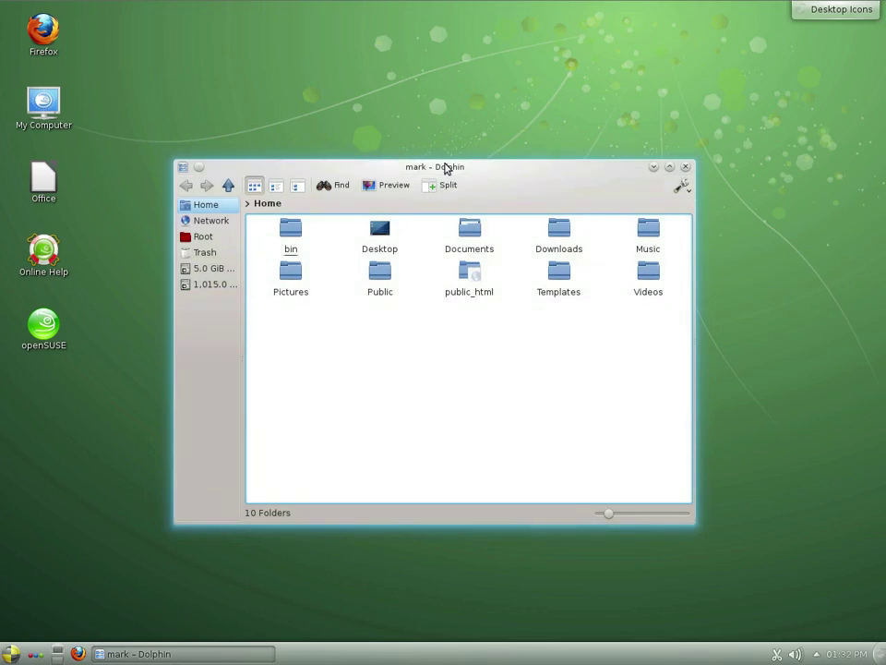
pyautogui.moveTo(503, 177); pyautogui.dragTo(467, 175)
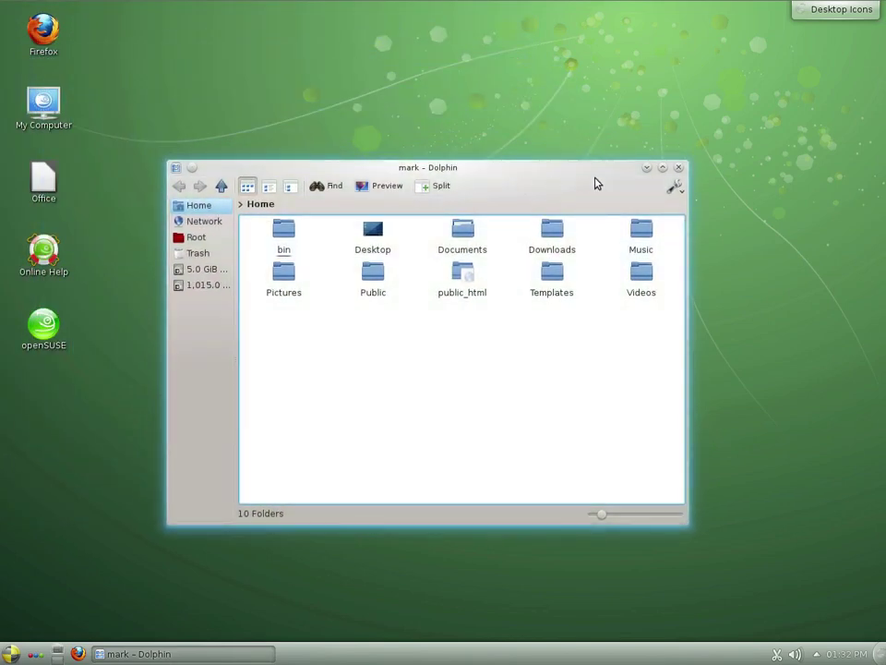
pyautogui.click(679, 167)
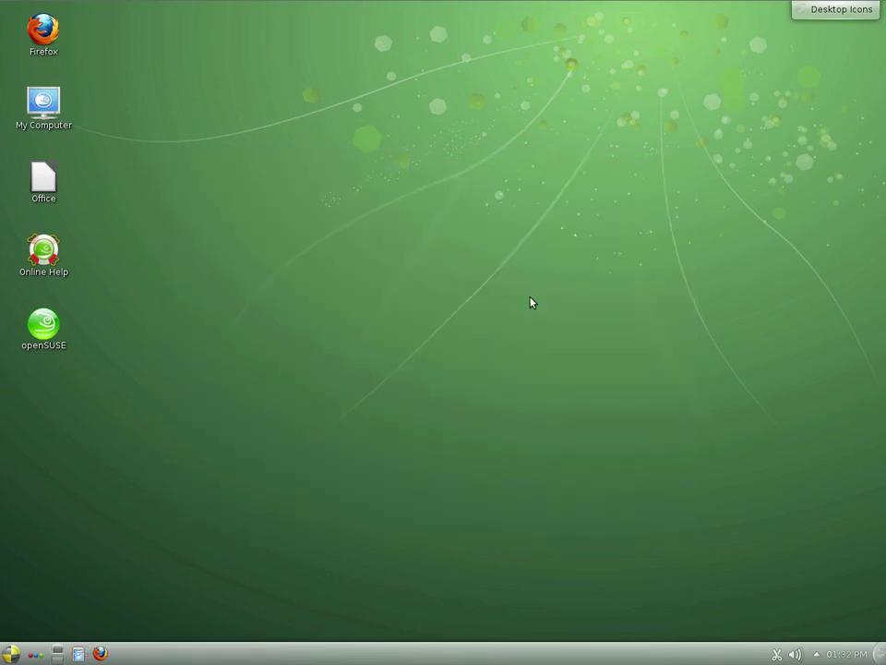
# Launch Firefox in a maximized window and dismiss its rights notice
pyautogui.click(98, 654)
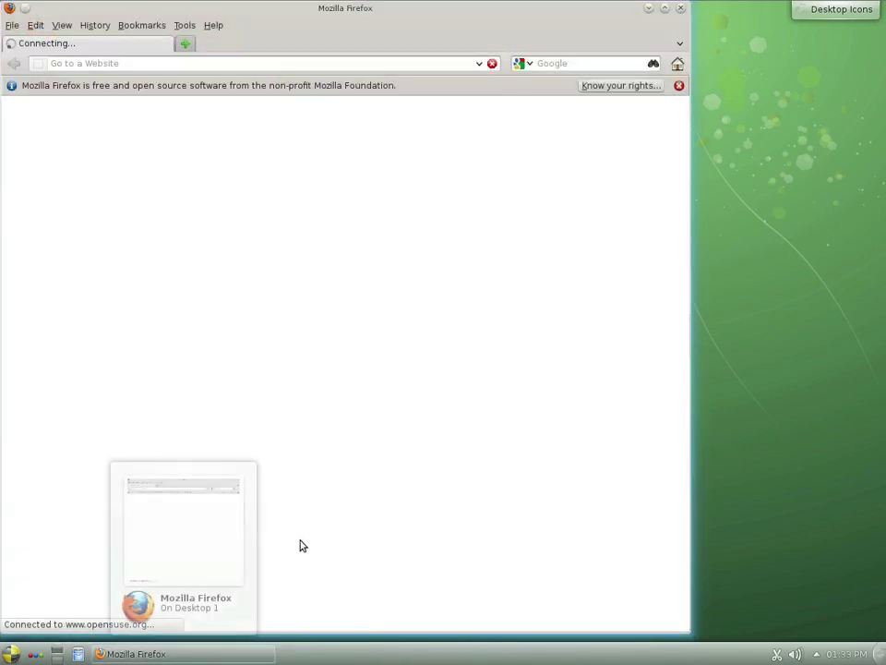
pyautogui.click(667, 8)
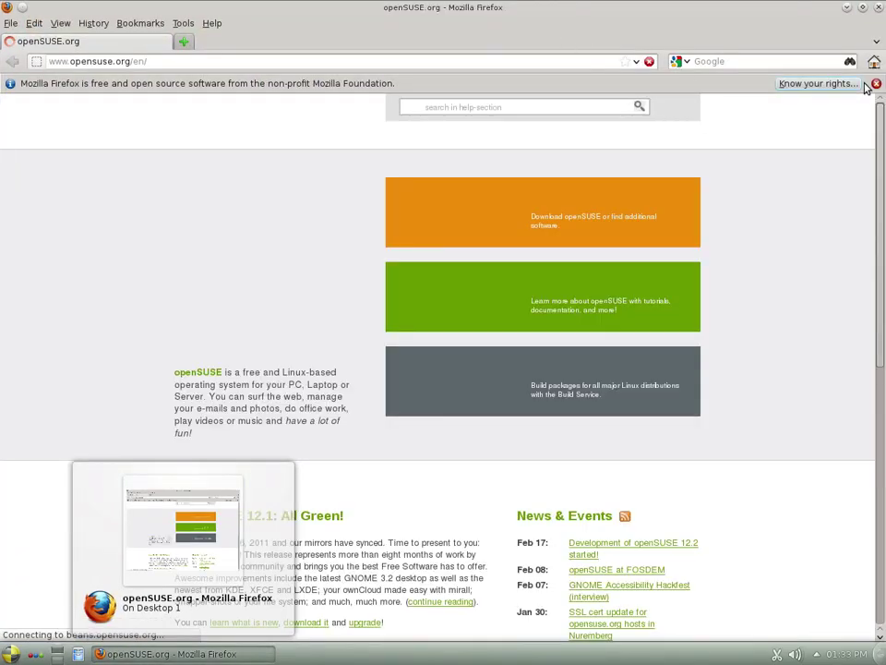
pyautogui.click(877, 84)
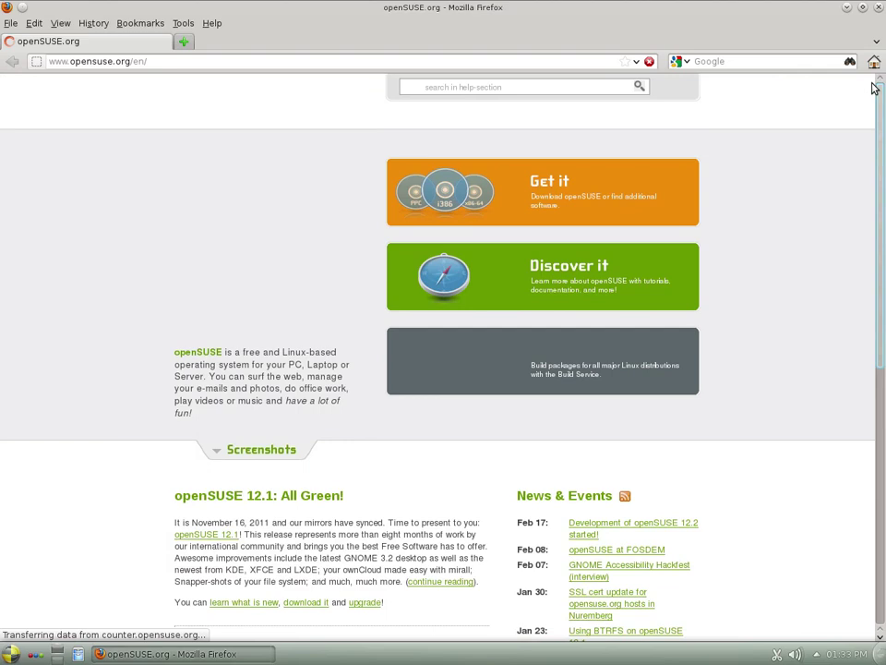
# Check the Firefox version information, then close the browser
pyautogui.click(209, 24)
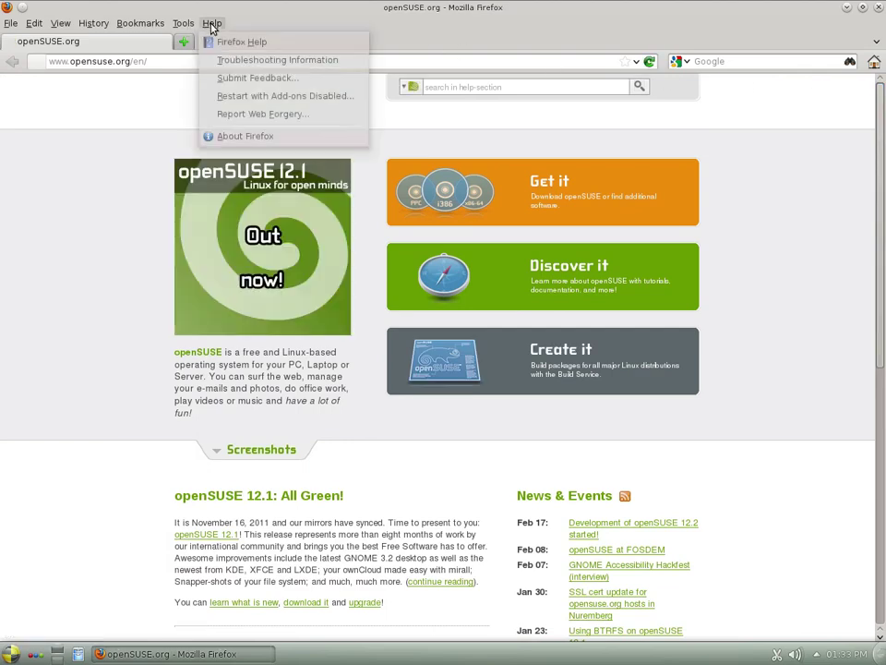
pyautogui.click(255, 141)
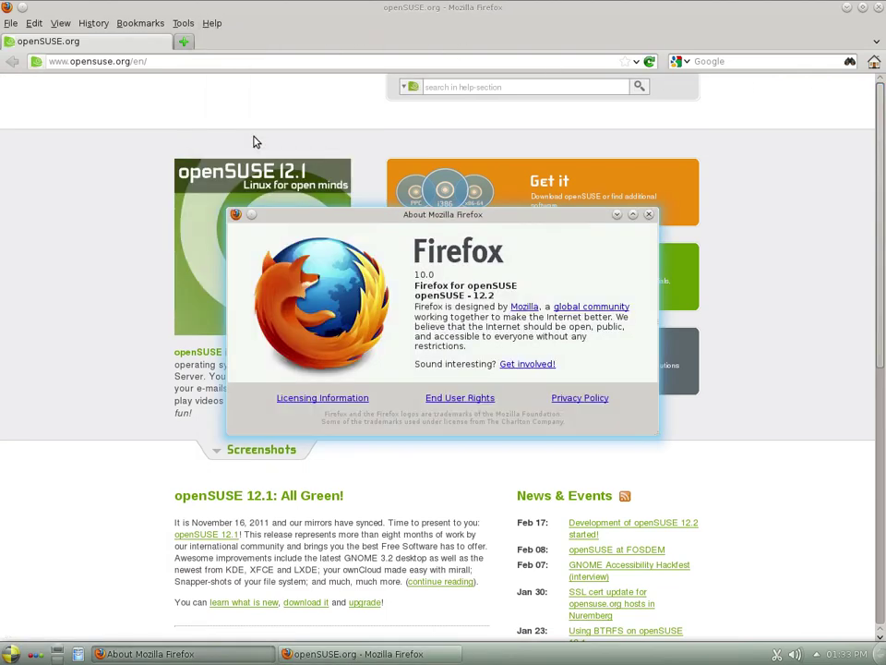
pyautogui.click(650, 215)
pyautogui.click(877, 7)
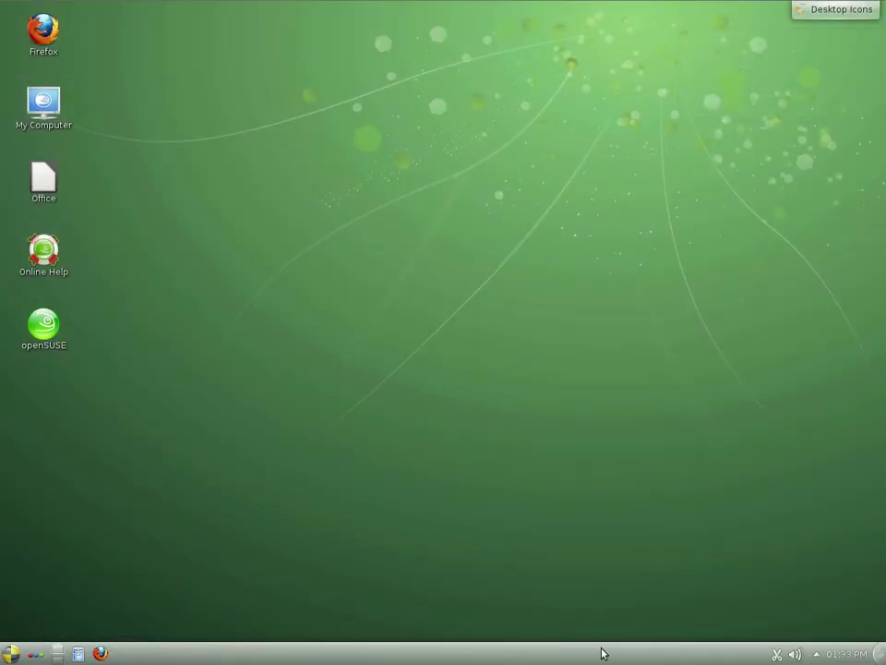
# View the Klipper clipboard tool's options and raise the Internal Audio Analog Stereo volume
pyautogui.click(777, 654)
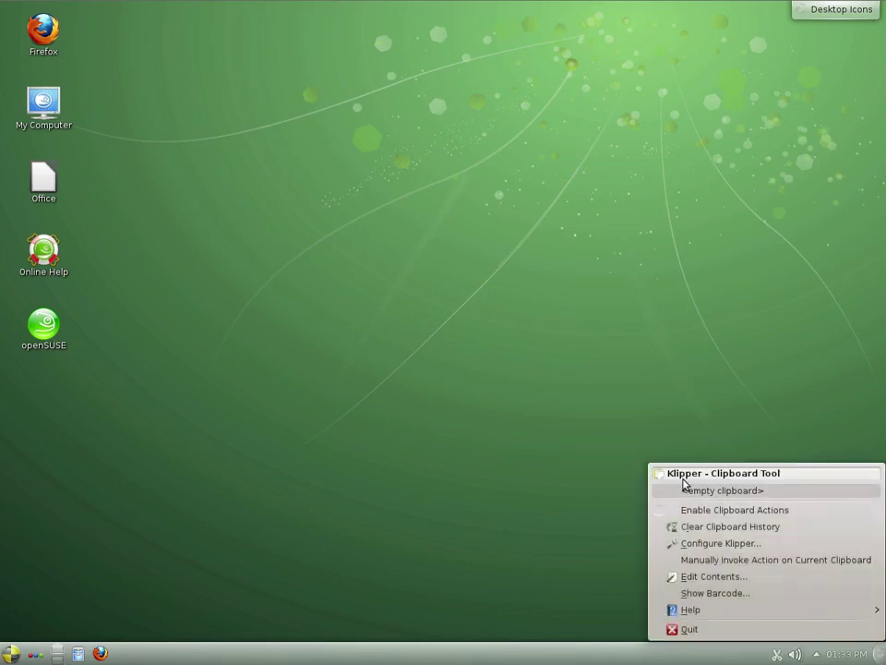
pyautogui.click(680, 405)
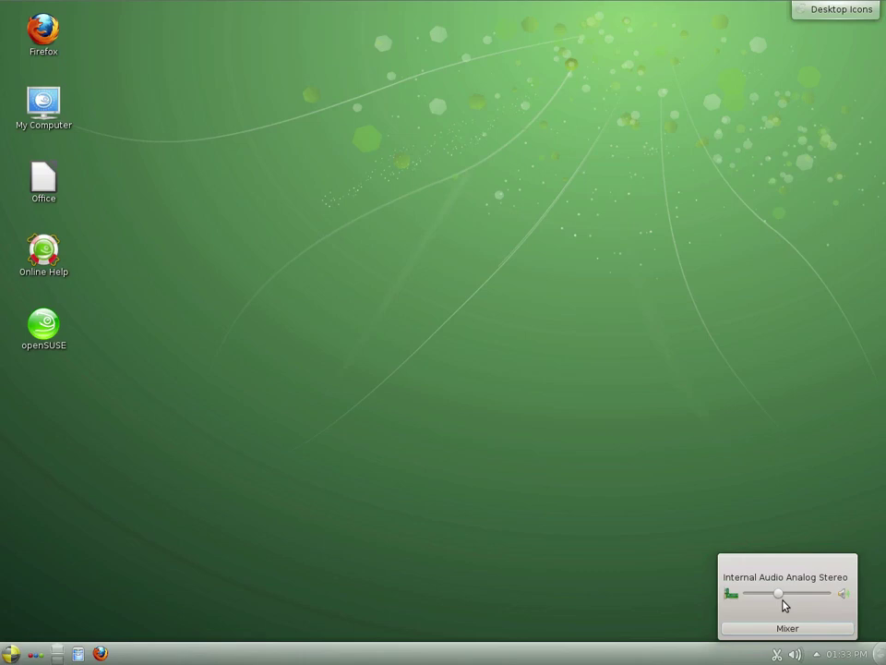
pyautogui.scroll(2, 786, 596)
# Look at the hidden system tray items and the clock's calendar
pyautogui.click(811, 654)
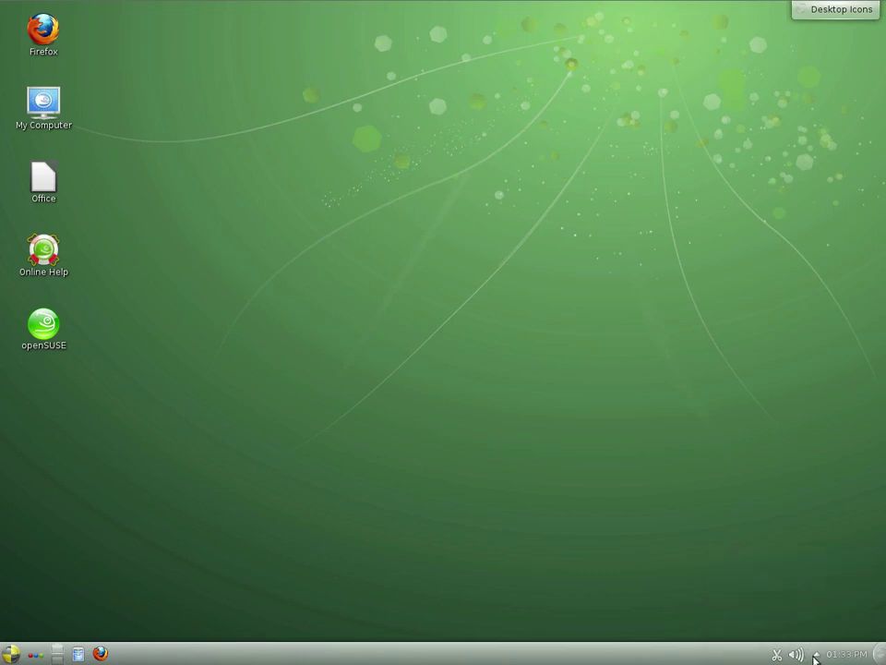
pyautogui.click(816, 655)
pyautogui.click(834, 659)
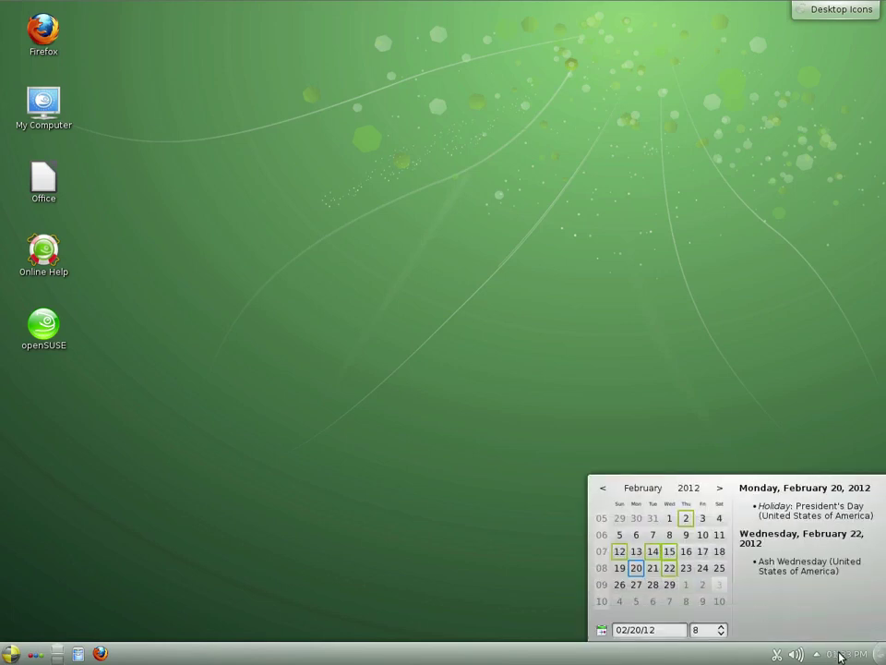
pyautogui.click(839, 655)
pyautogui.click(840, 654)
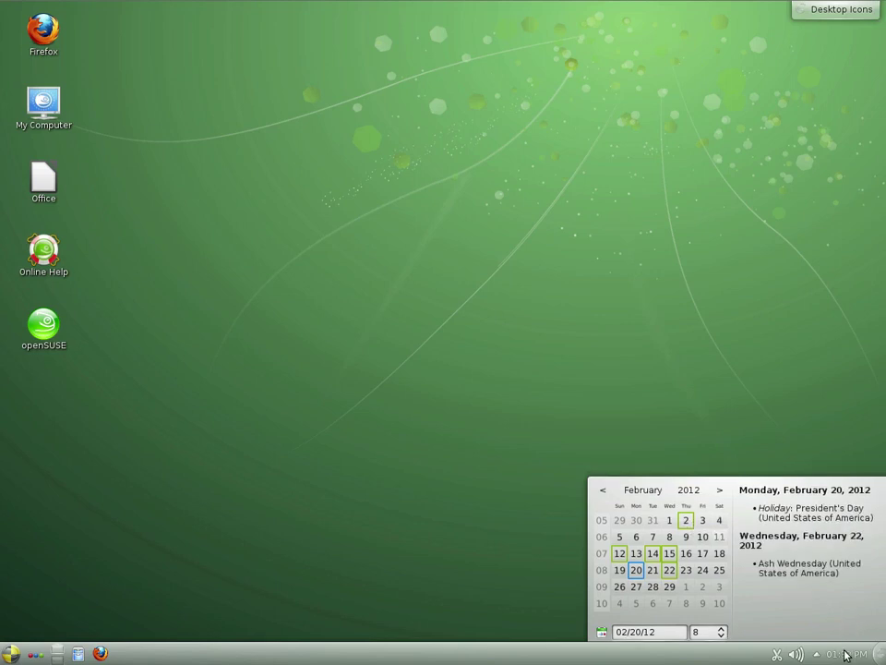
# View the desktop panel's configuration options and close them again
pyautogui.click(878, 655)
pyautogui.click(878, 658)
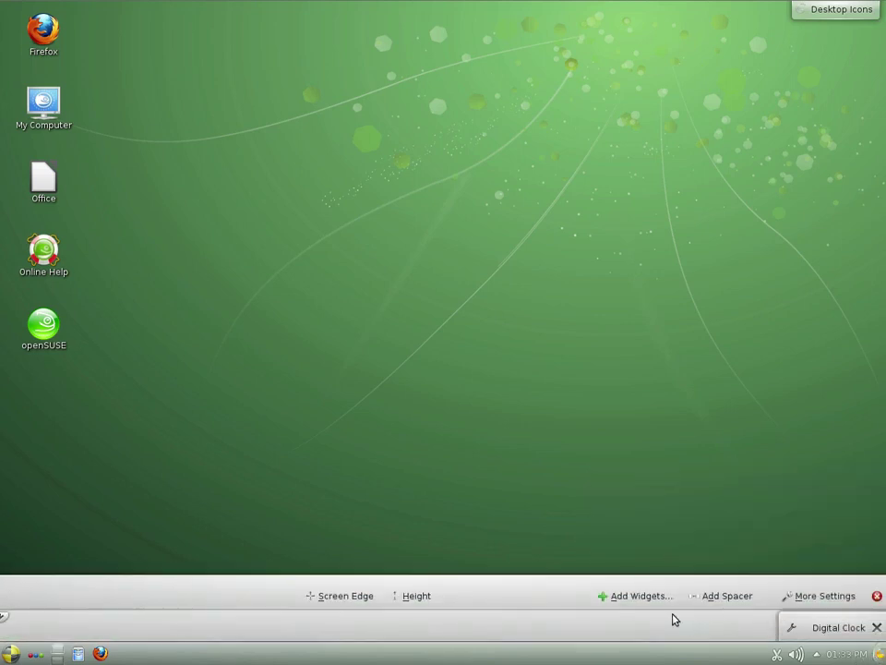
pyautogui.click(878, 596)
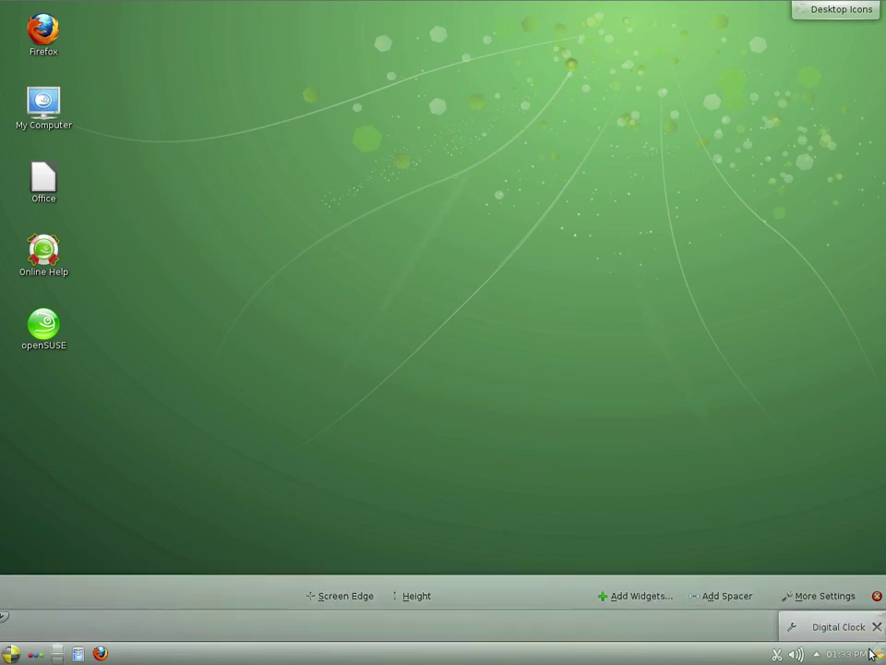
# Open the application launcher and look through its favorites and the full list of application categories
pyautogui.click(10, 652)
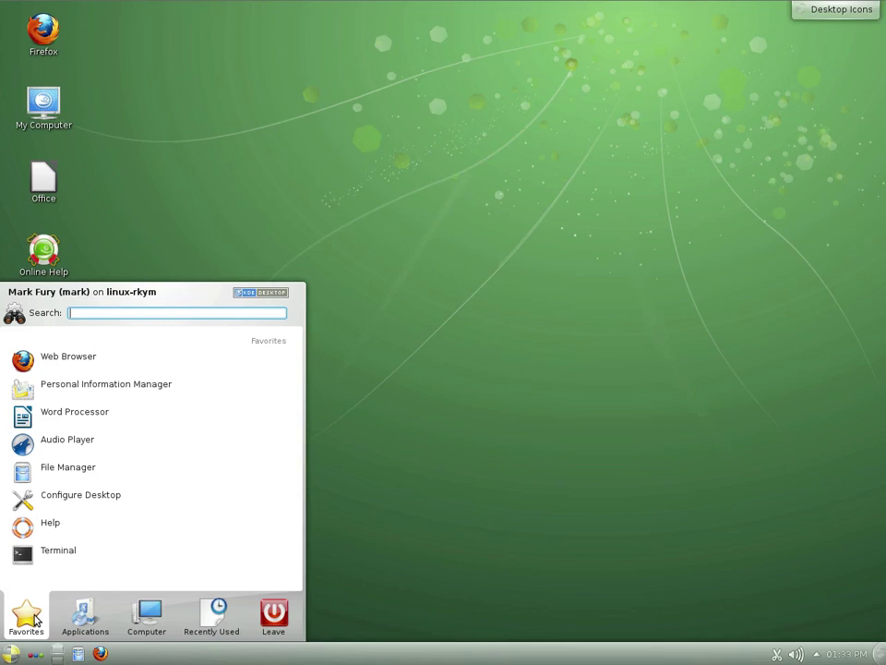
pyautogui.click(66, 618)
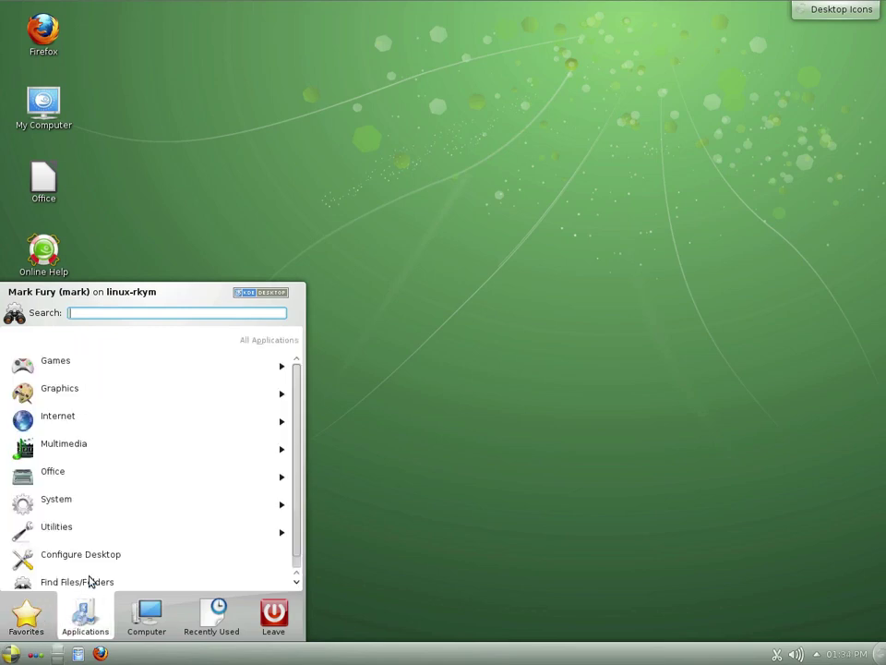
pyautogui.scroll(-1, 102, 545)
pyautogui.scroll(1, 129, 406)
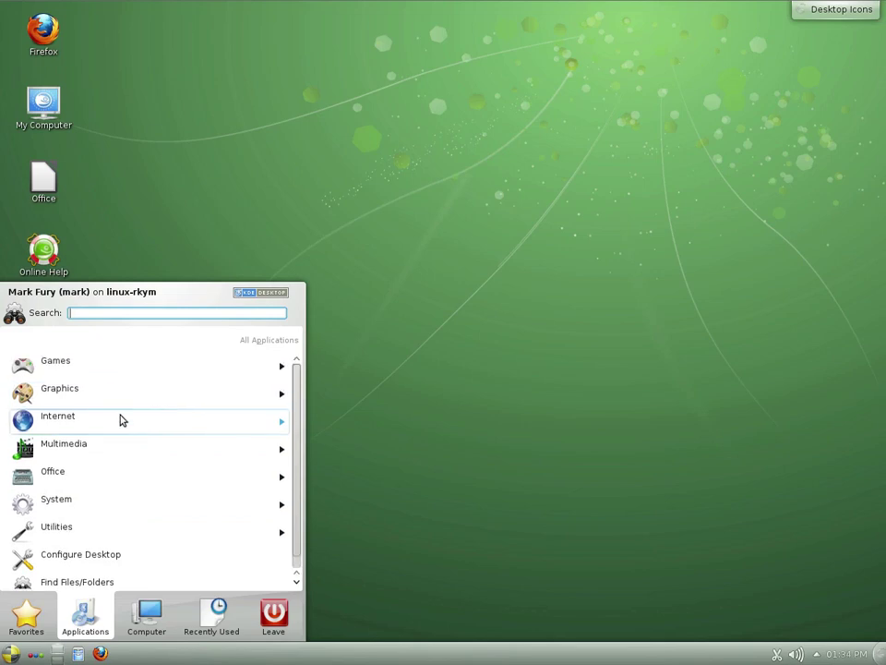
# Browse the Board Games and Puzzle groups in the Games category, and return to all applications
pyautogui.click(144, 371)
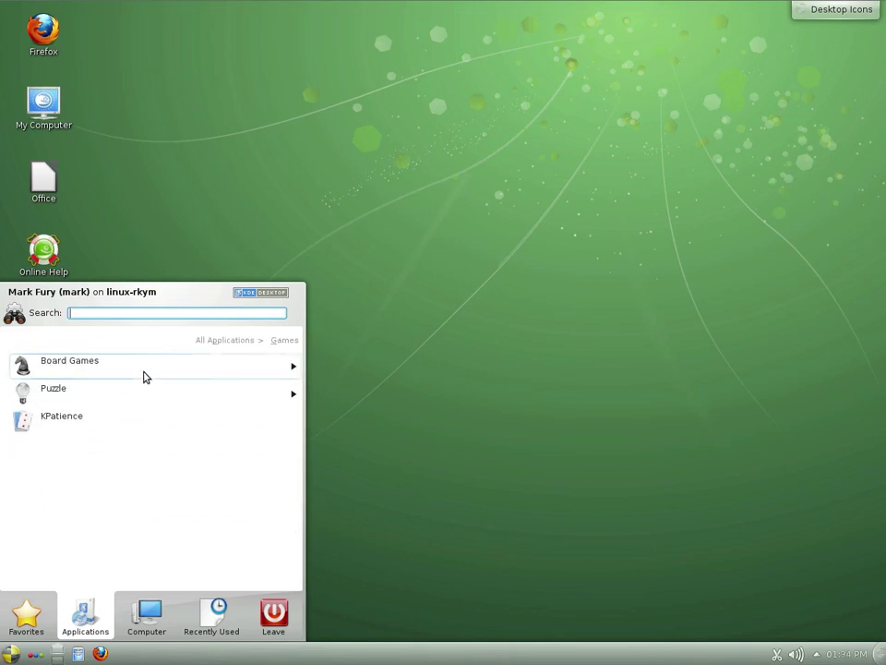
pyautogui.click(143, 375)
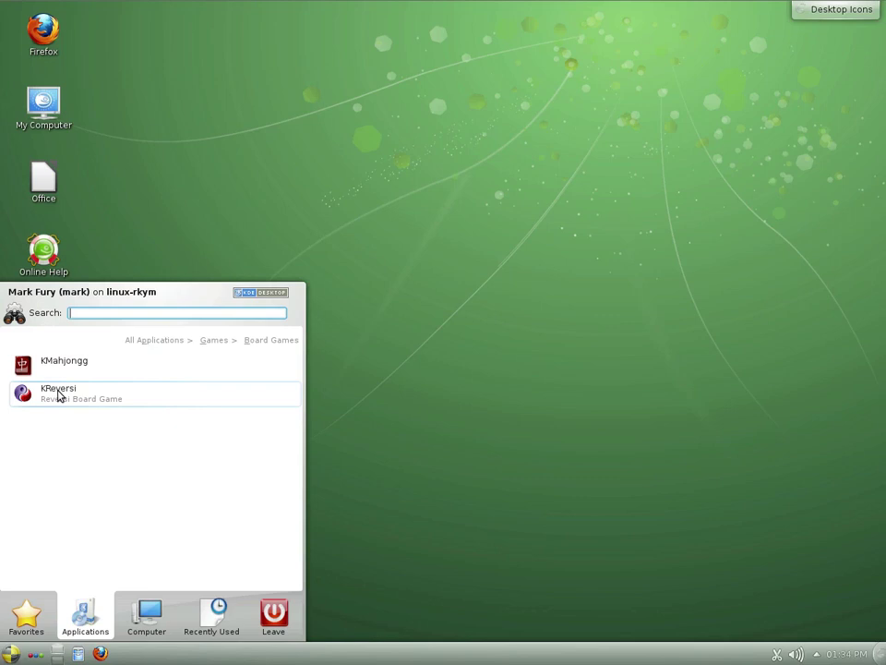
pyautogui.click(221, 343)
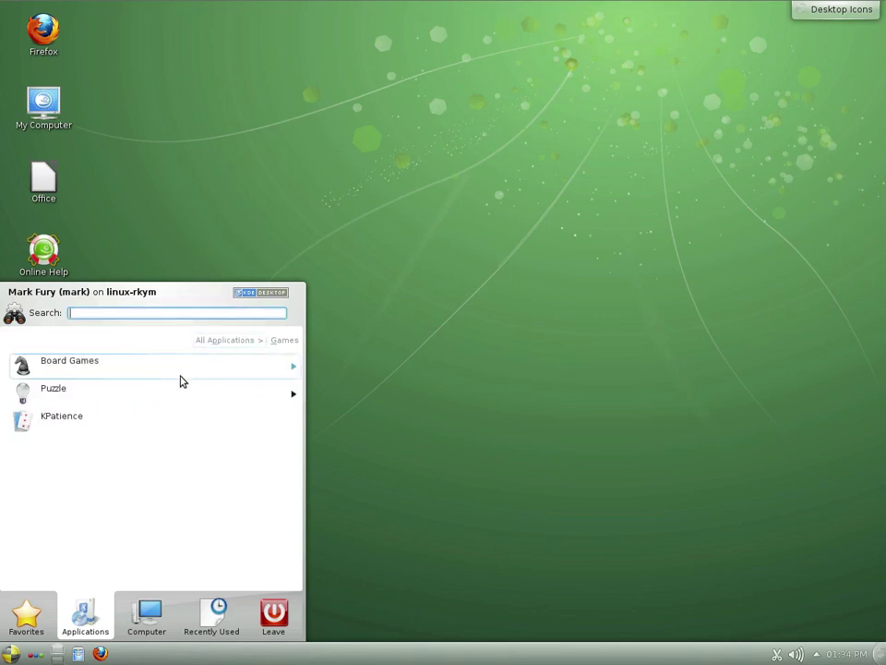
pyautogui.click(178, 389)
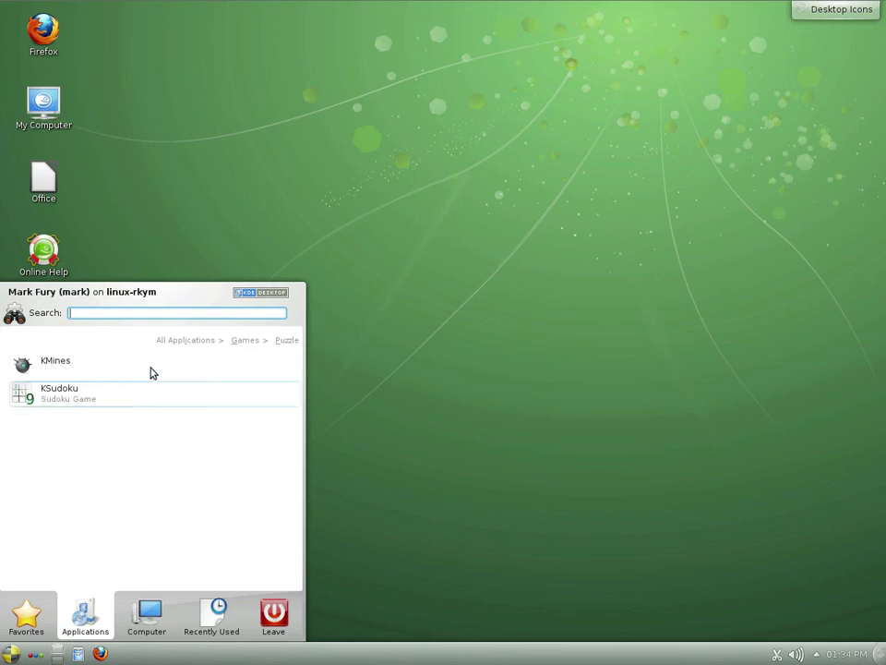
pyautogui.click(246, 342)
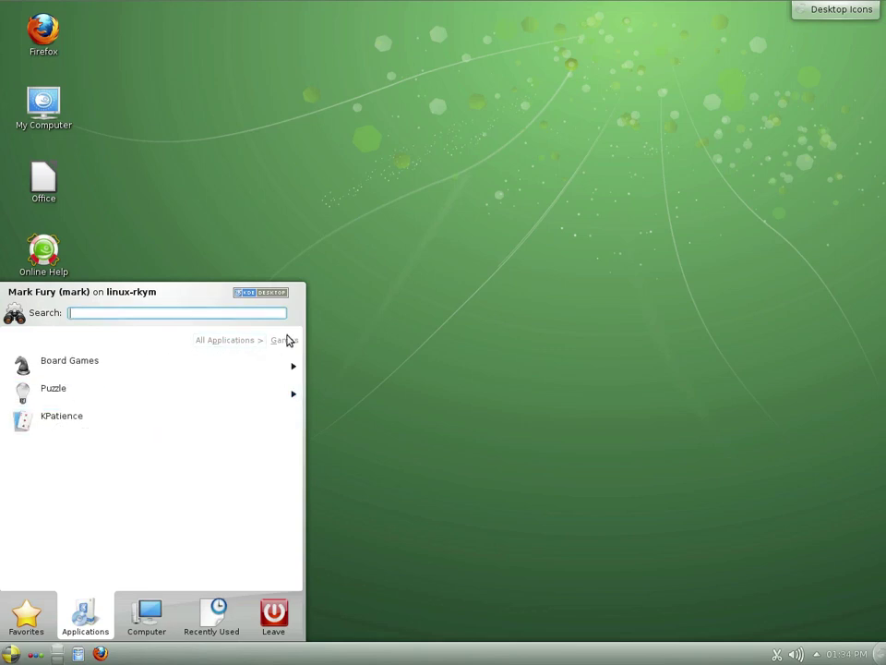
pyautogui.click(248, 344)
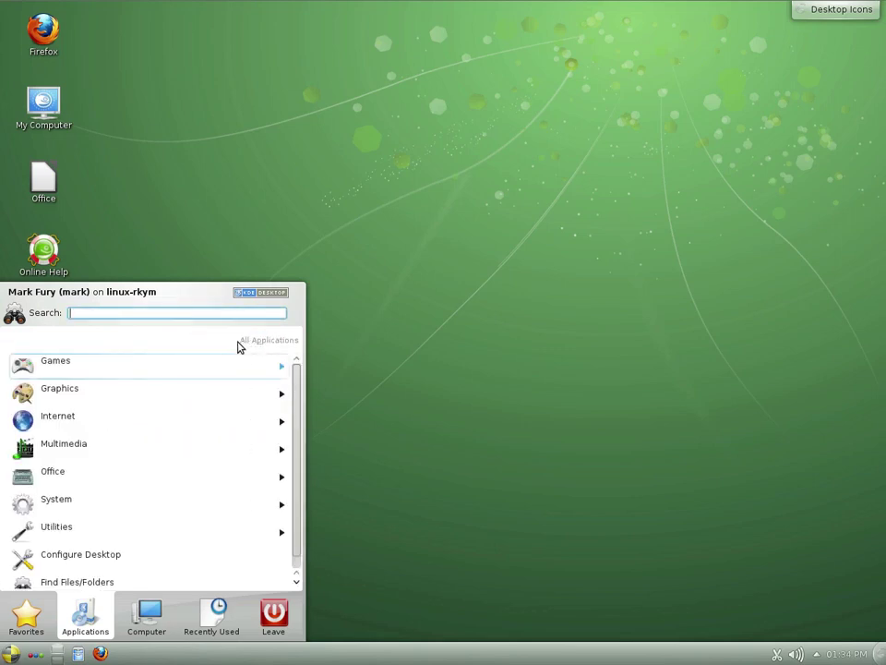
# Browse the Graphics category, the Internet category and its Chat group in the application launcher
pyautogui.click(156, 389)
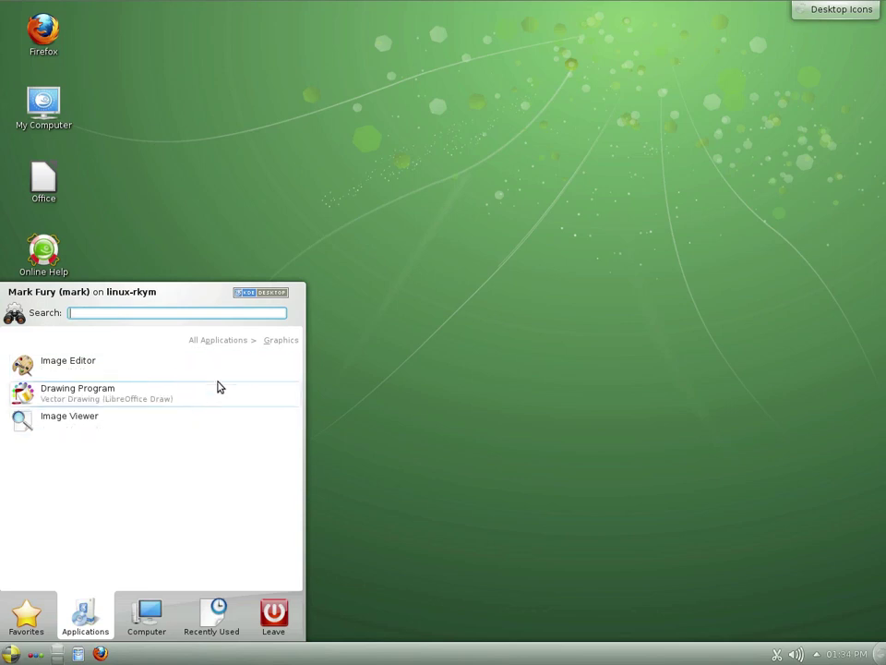
pyautogui.click(244, 342)
pyautogui.click(117, 422)
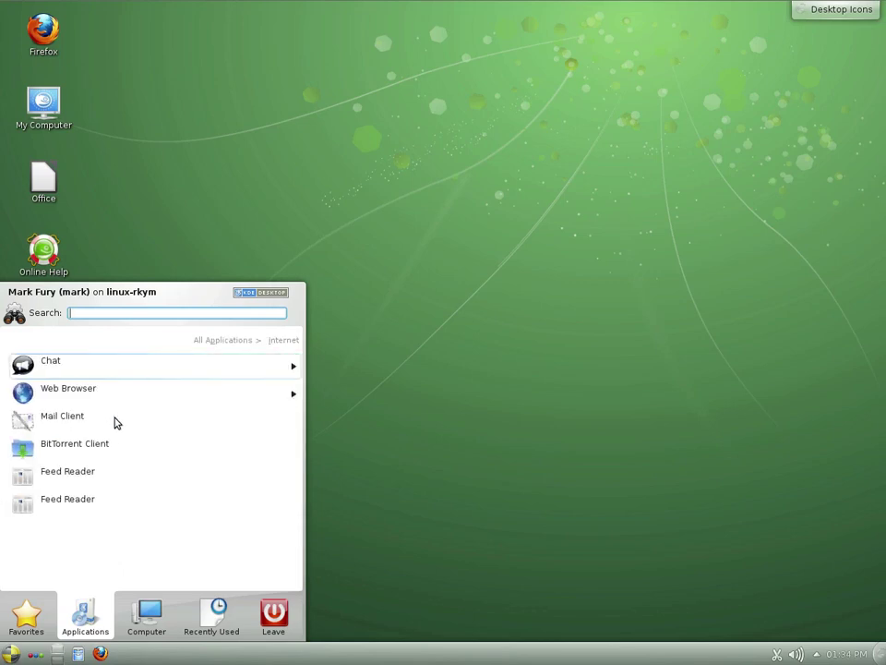
pyautogui.click(140, 377)
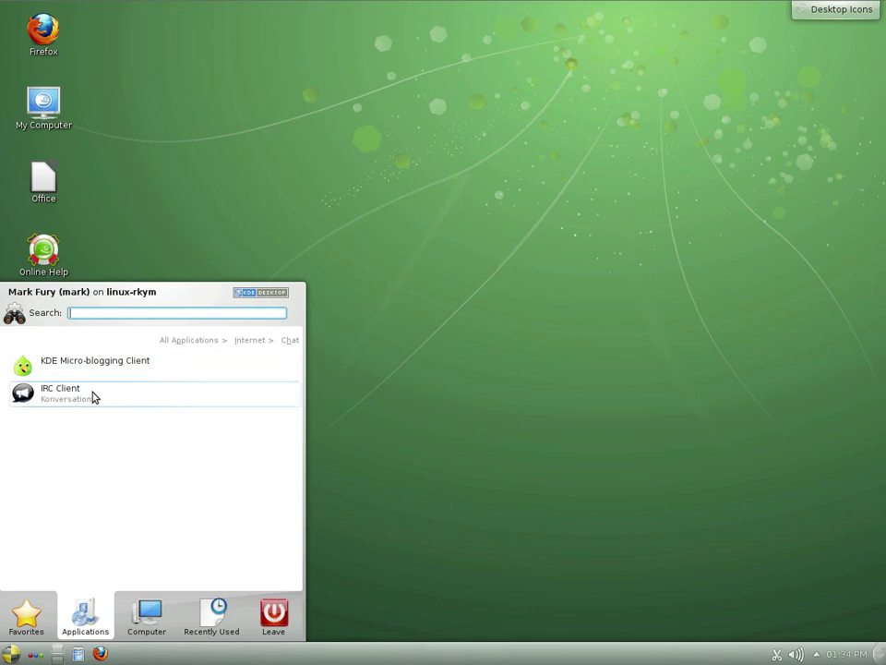
pyautogui.click(254, 343)
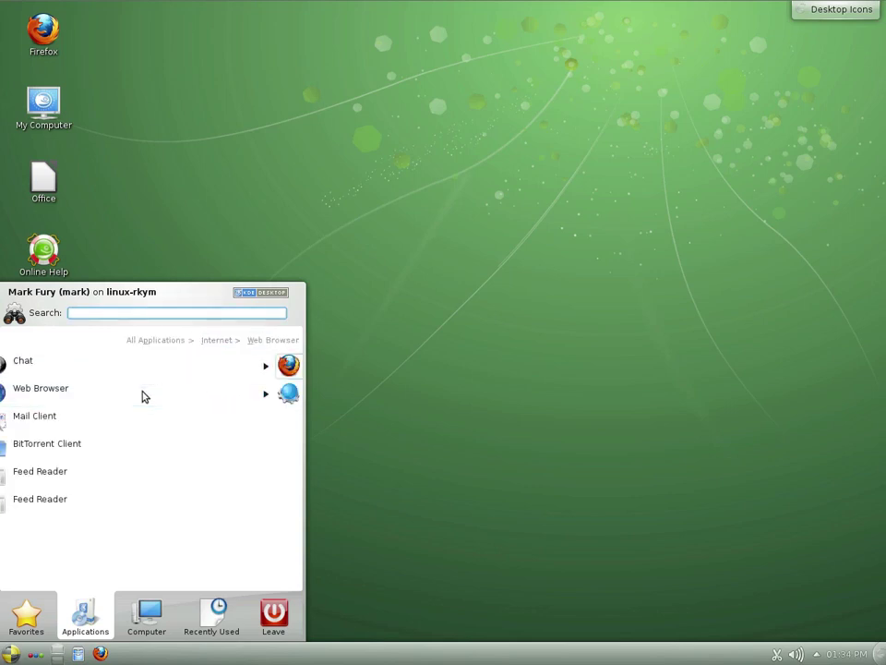
# Open the Konqueror web browser from the Internet category, view its start page maximized, and close it
pyautogui.click(102, 395)
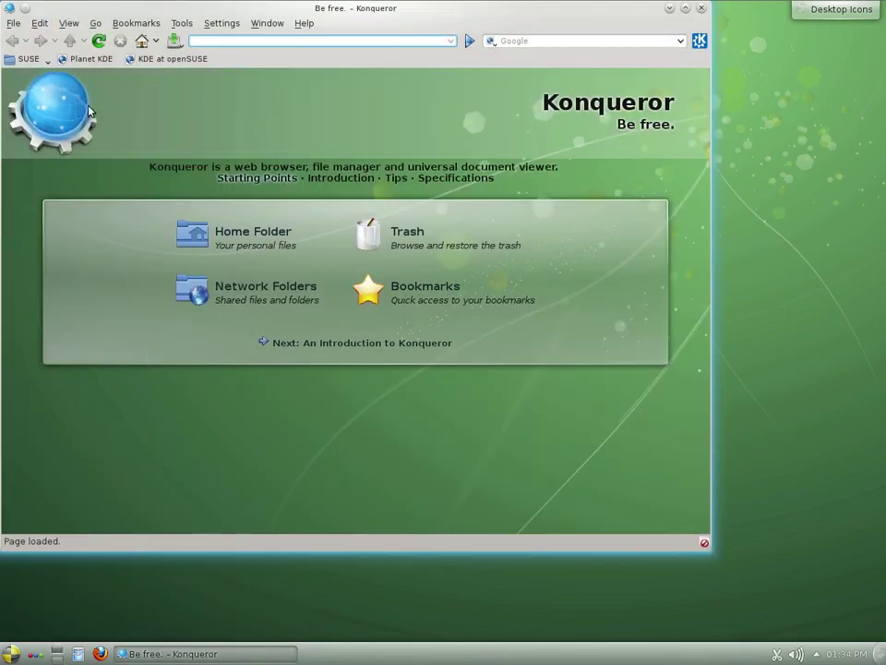
pyautogui.click(685, 8)
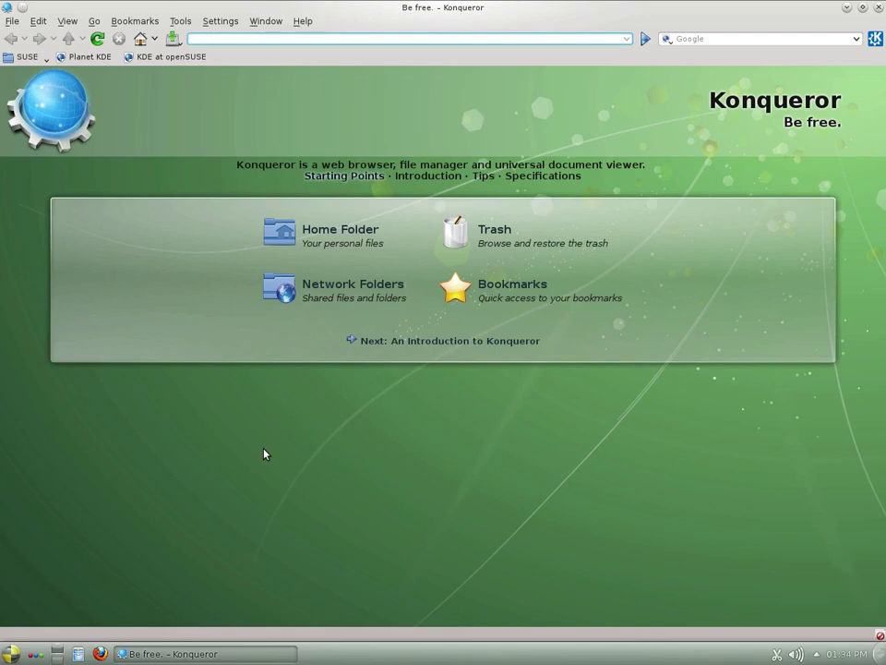
pyautogui.click(879, 9)
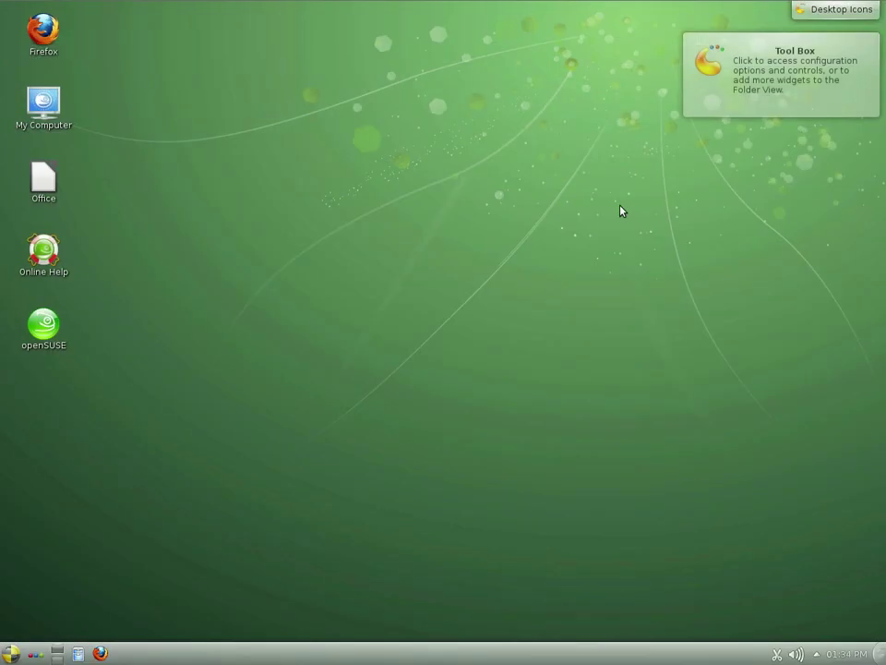
# Look through the remaining Internet programs in the application launcher and return to all applications
pyautogui.click(13, 653)
pyautogui.click(96, 606)
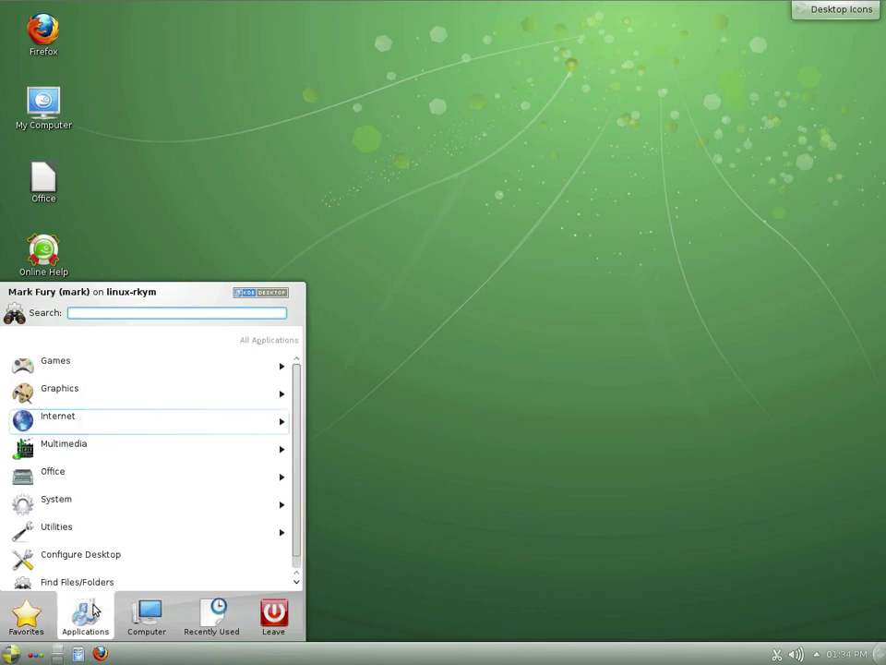
pyautogui.click(104, 423)
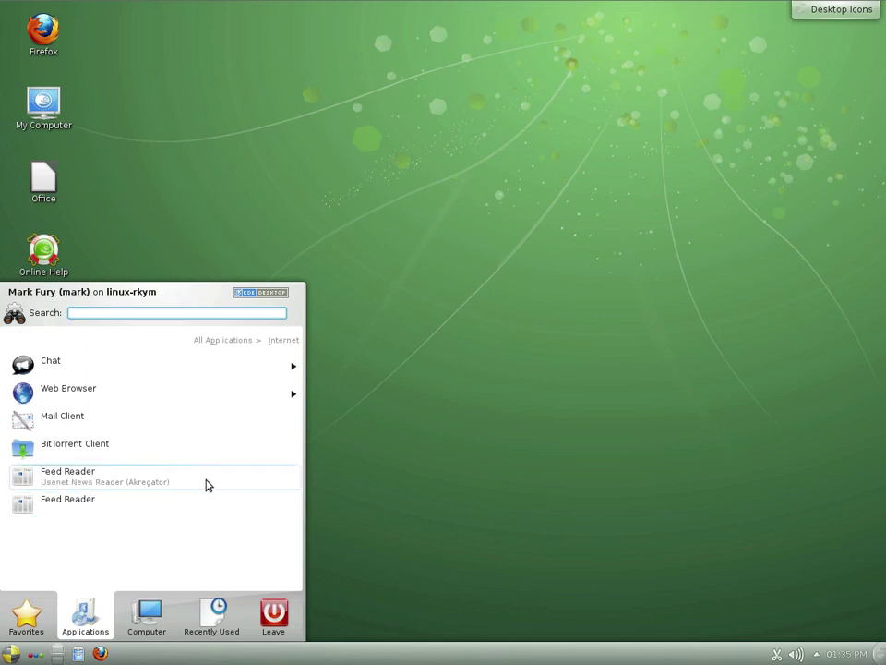
pyautogui.click(227, 342)
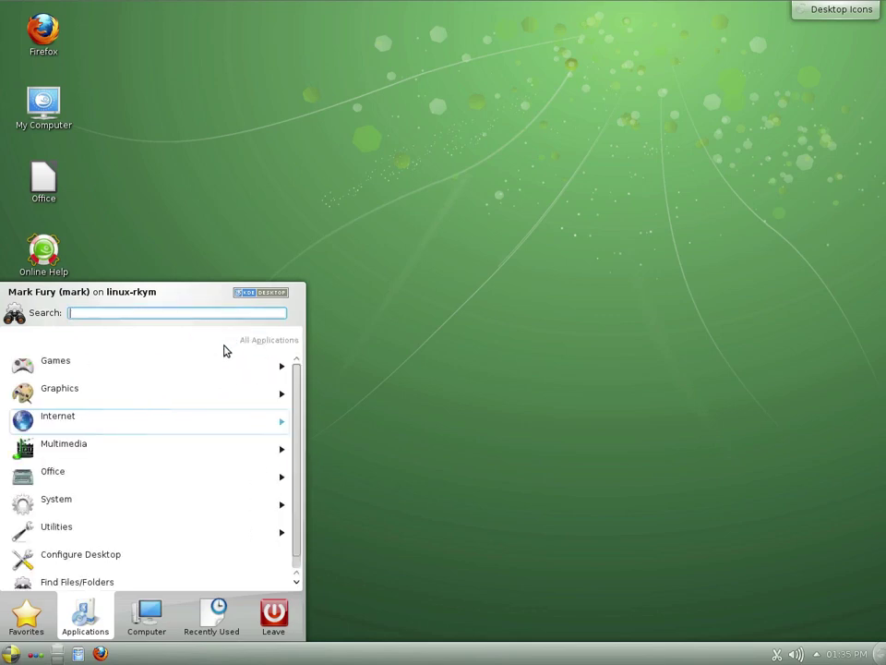
# Launch the Amarok audio player from Multimedia and set its Amazon store country to "none of the above (store won't work)"
pyautogui.click(130, 443)
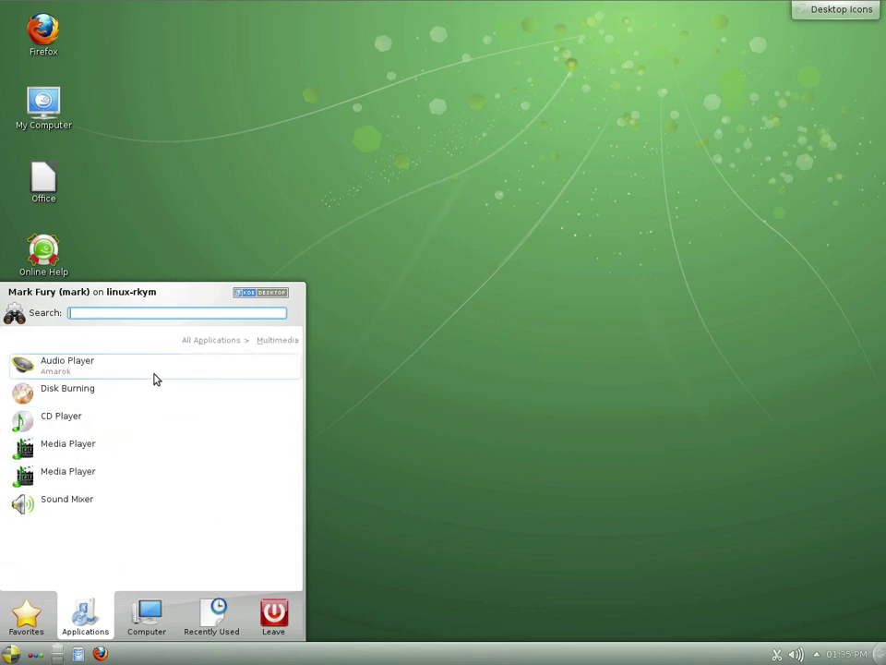
pyautogui.click(142, 368)
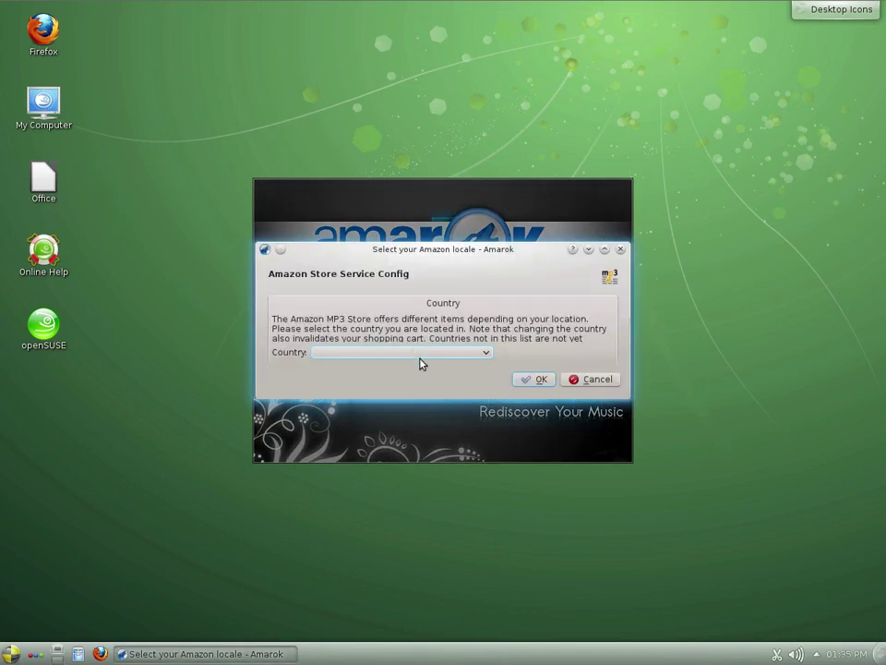
pyautogui.click(419, 357)
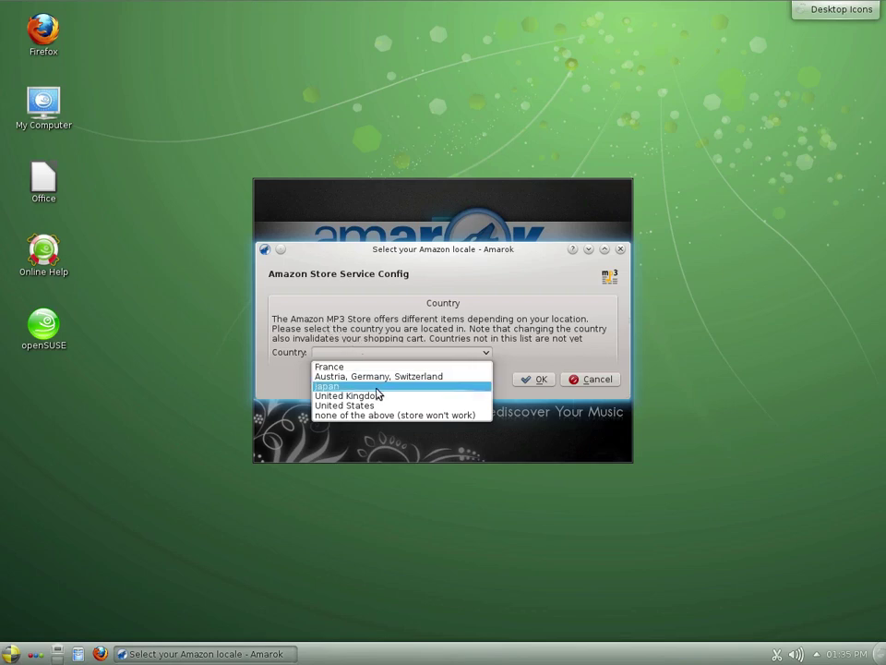
pyautogui.click(360, 417)
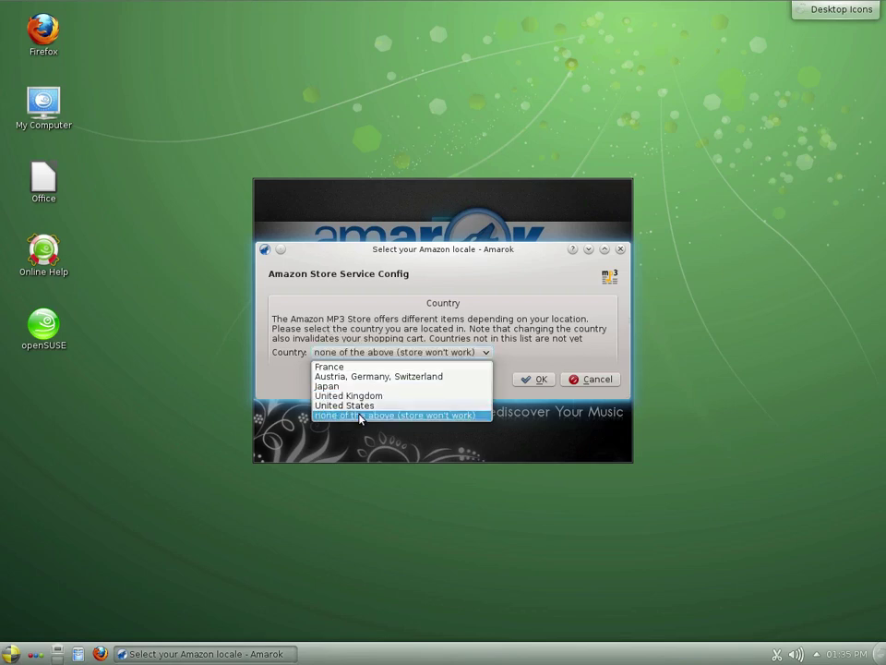
pyautogui.click(533, 380)
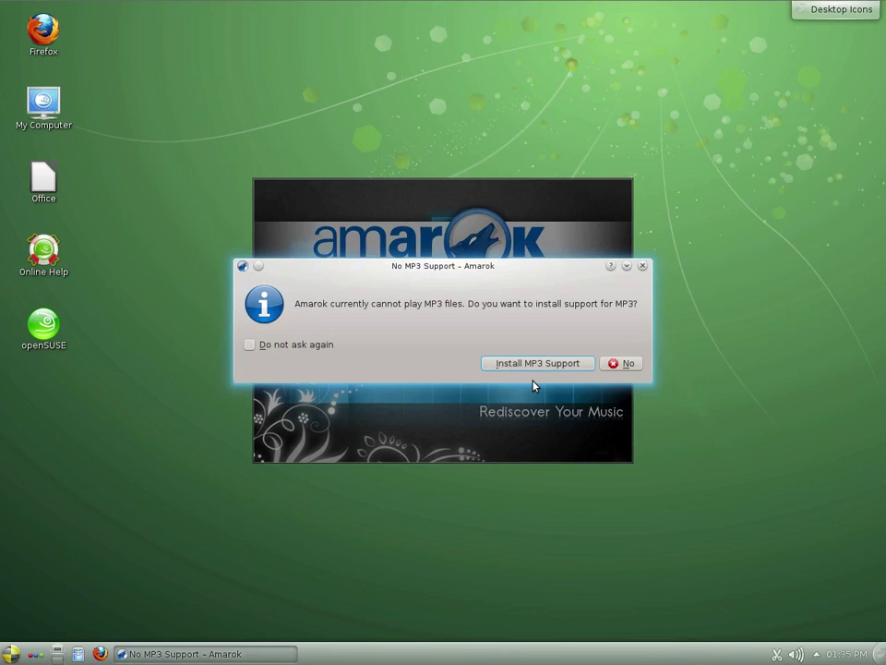
# Decline installing MP3 support in Amarok and accept the suggested Music path as a collection folder
pyautogui.click(627, 367)
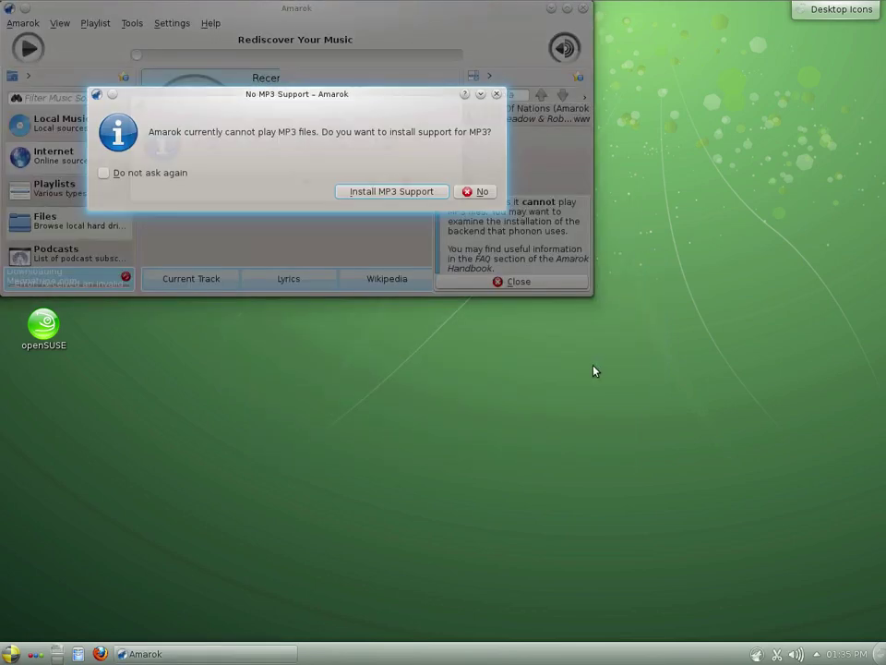
pyautogui.click(497, 94)
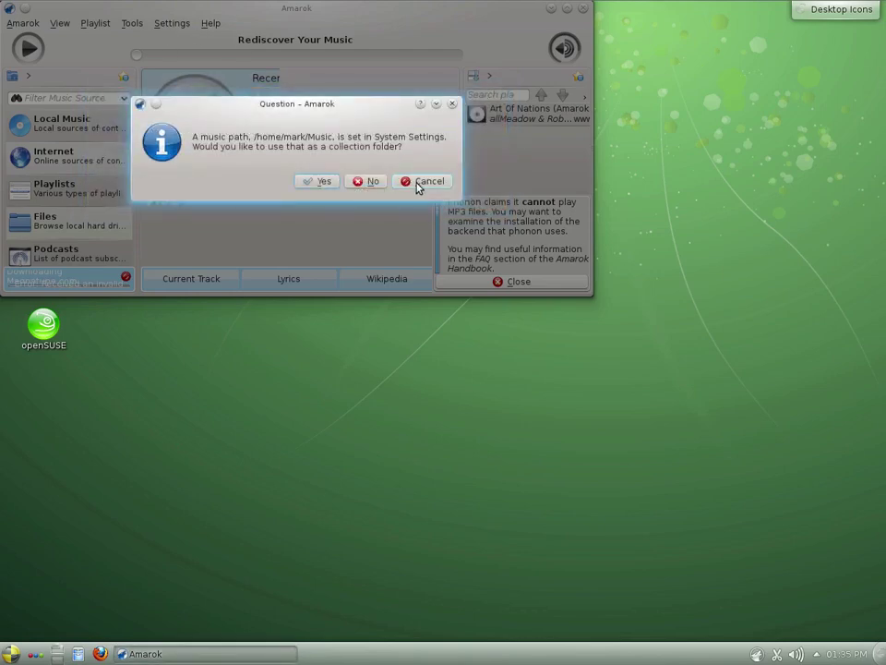
pyautogui.click(325, 182)
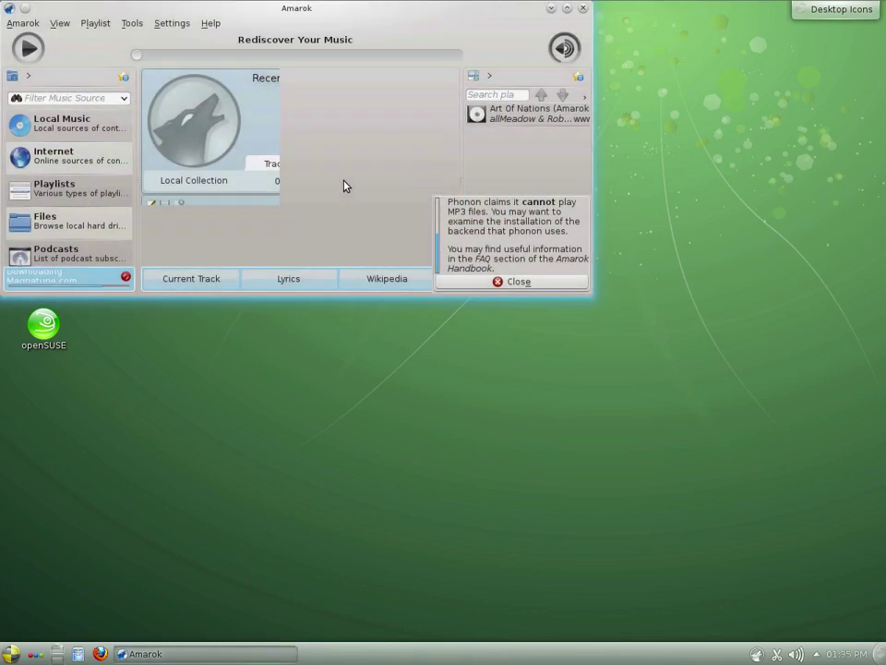
# Maximize the Amarok window, dismiss the MP3 and Magnatune notices, and close the window
pyautogui.click(568, 9)
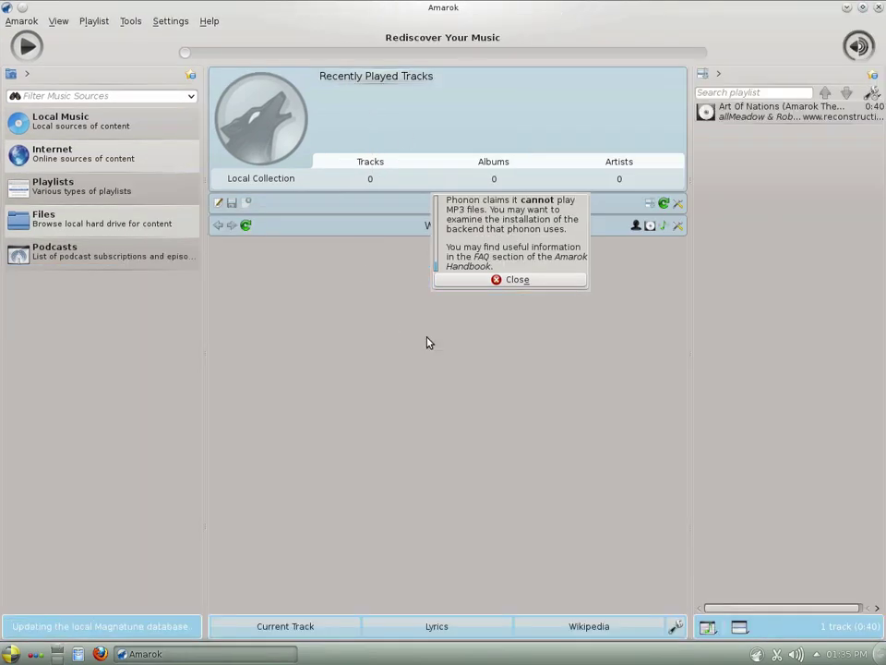
pyautogui.click(478, 290)
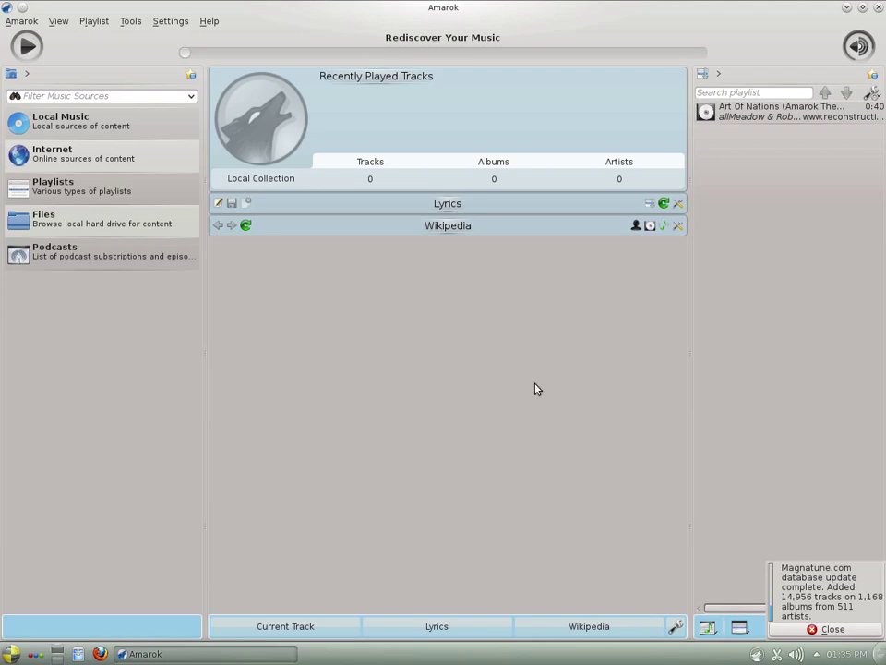
pyautogui.click(807, 629)
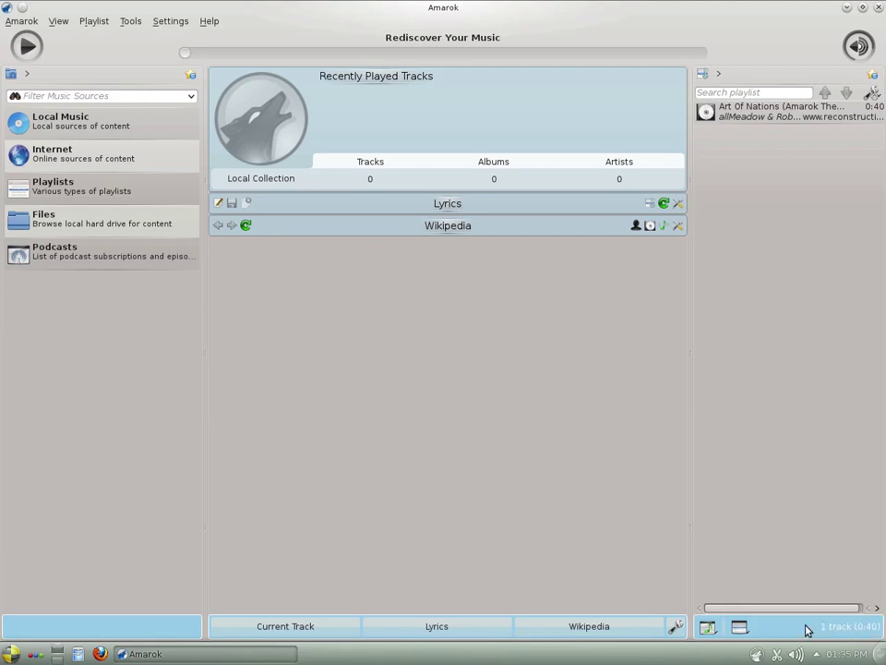
pyautogui.click(879, 8)
pyautogui.click(503, 370)
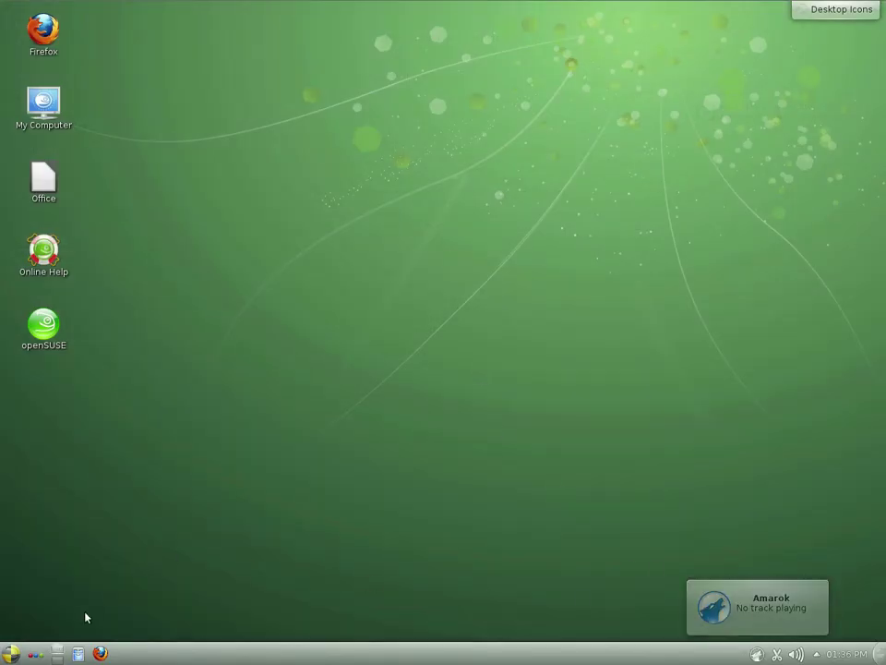
# Launch the Kaffeine media player from the Multimedia category and decline installing additional codecs
pyautogui.click(13, 652)
pyautogui.click(85, 615)
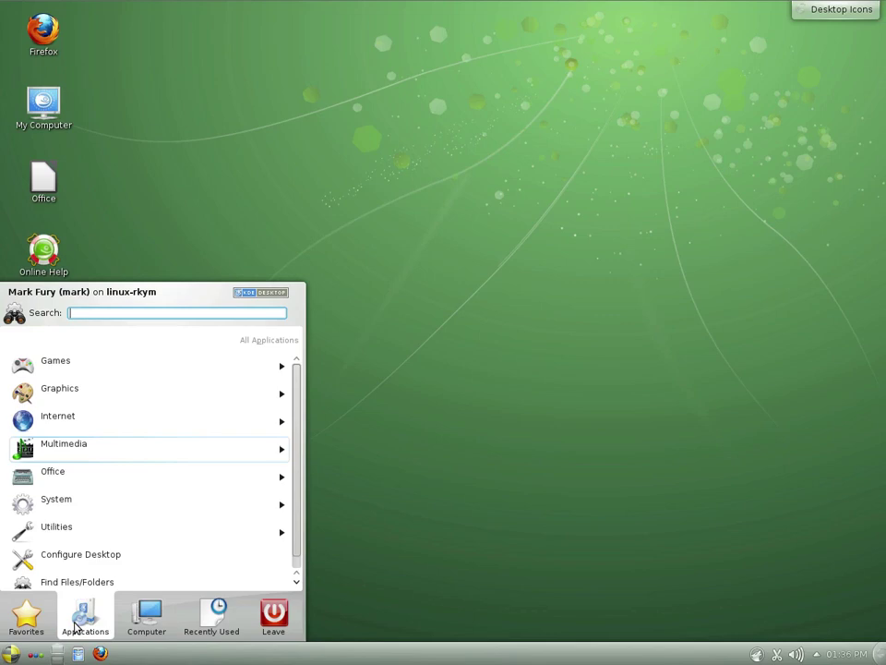
pyautogui.click(82, 445)
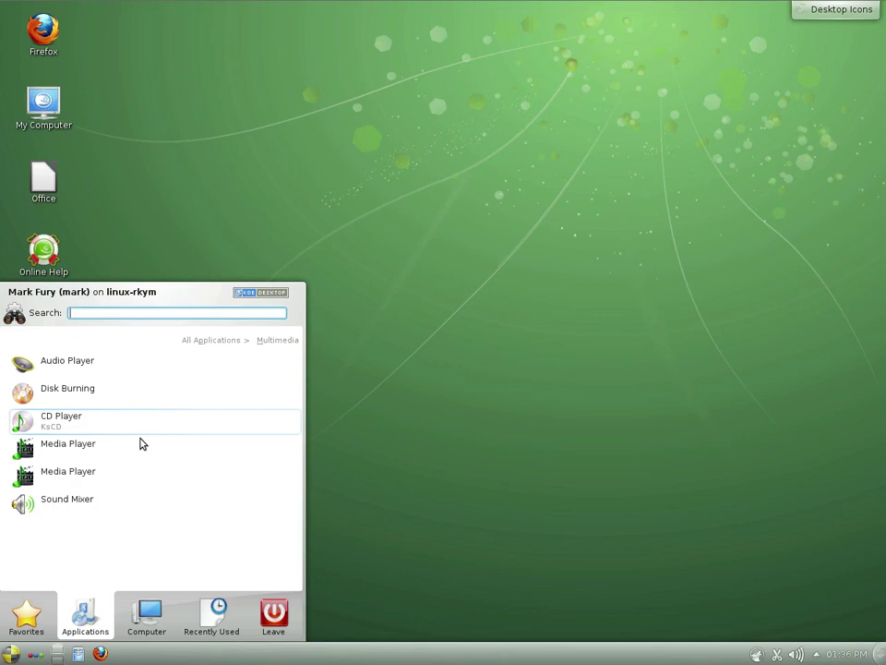
pyautogui.click(119, 451)
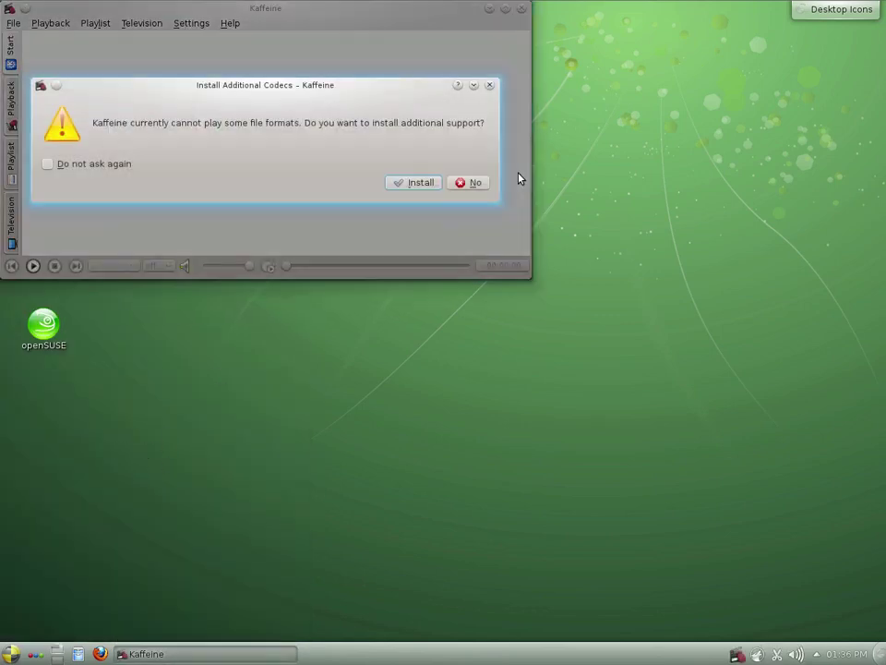
pyautogui.click(457, 182)
# Move the Kaffeine window to the middle of the desktop, view its Digital TV screen, and close it
pyautogui.moveTo(332, 26); pyautogui.dragTo(506, 199)
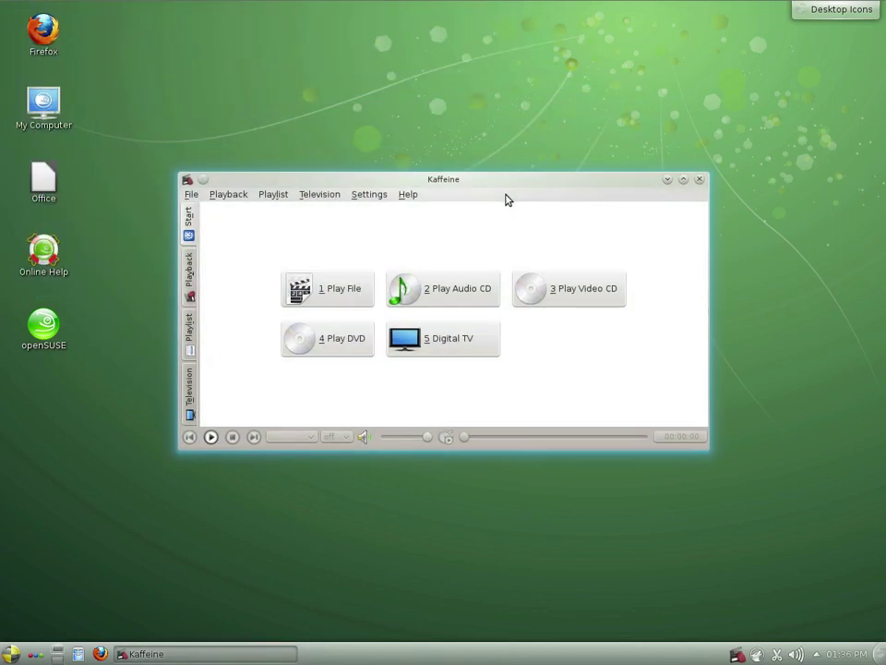
pyautogui.click(444, 351)
pyautogui.click(699, 180)
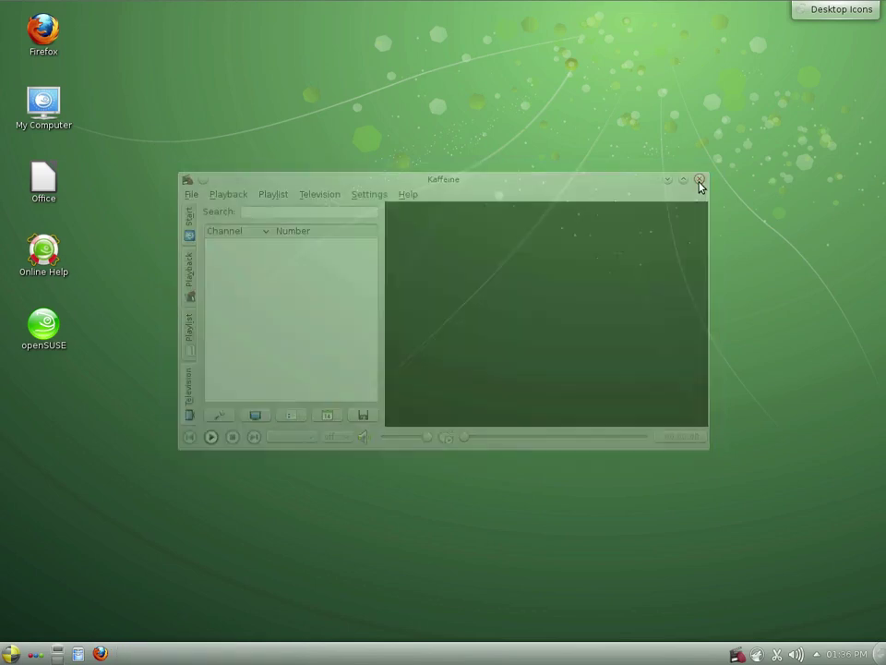
# Look over the Multimedia programs in the application launcher again and go back to all applications
pyautogui.click(10, 653)
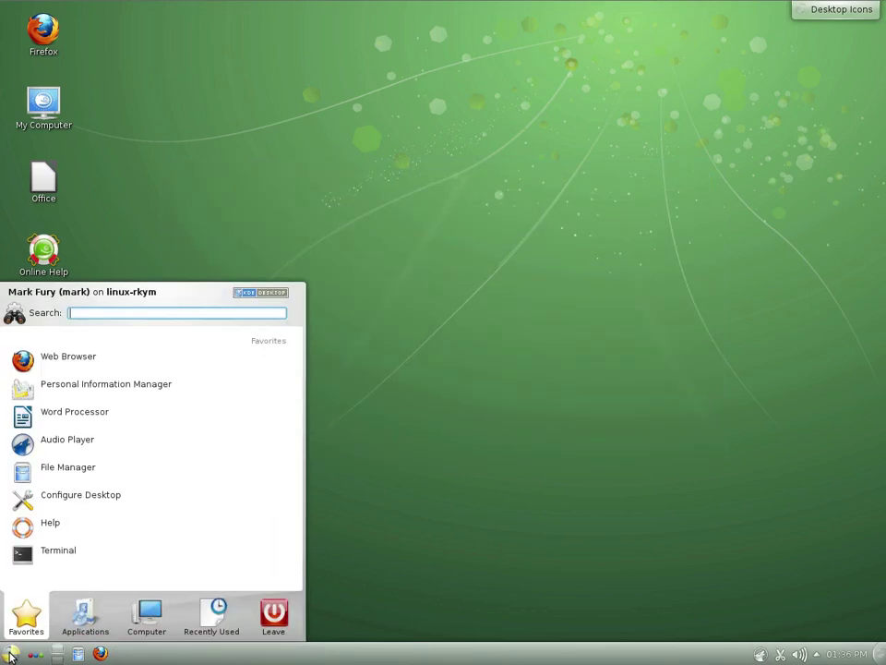
pyautogui.click(81, 621)
pyautogui.click(133, 446)
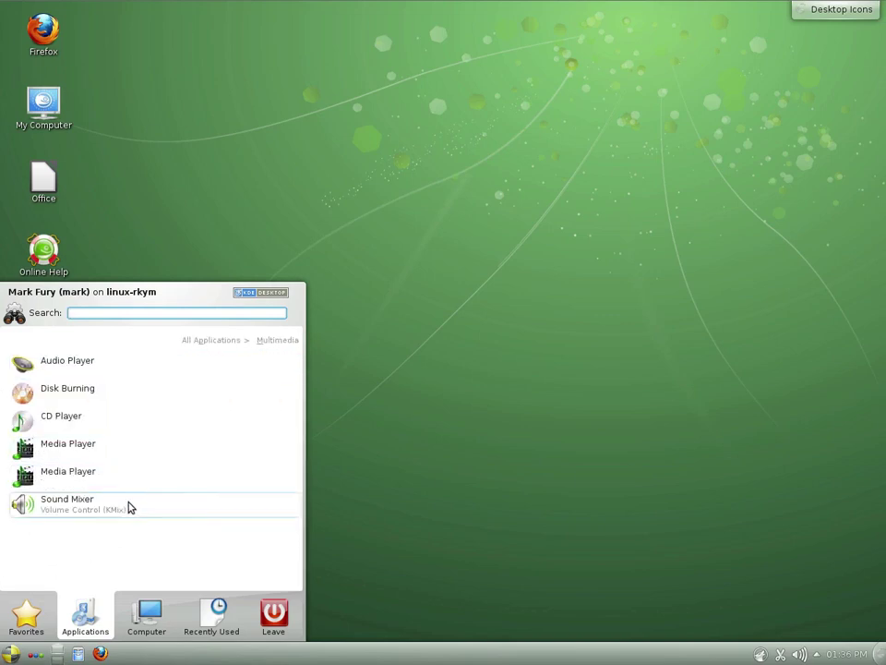
pyautogui.click(240, 340)
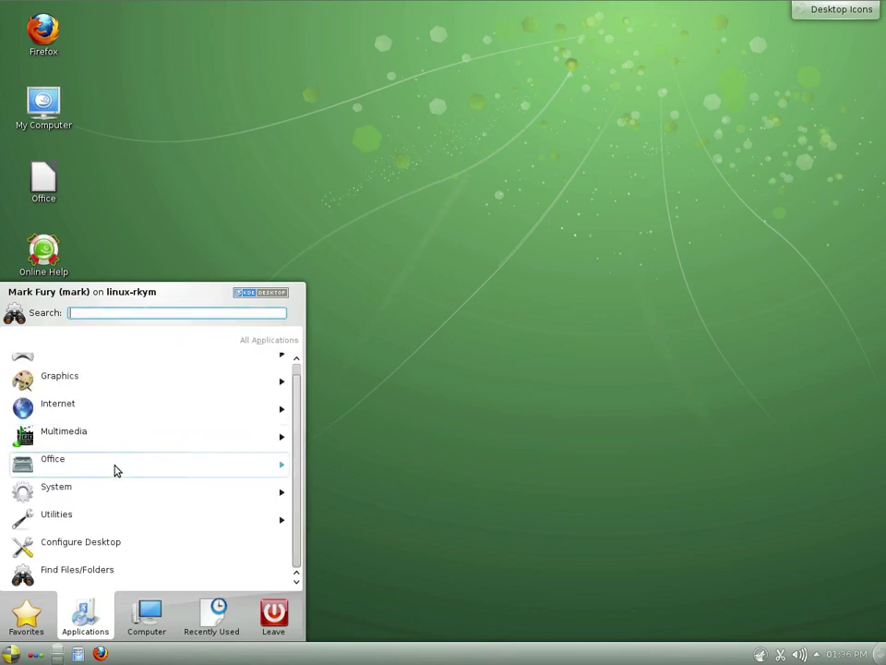
# Look through the Office category and launch the Personal Organizer (KOrganizer)
pyautogui.click(116, 471)
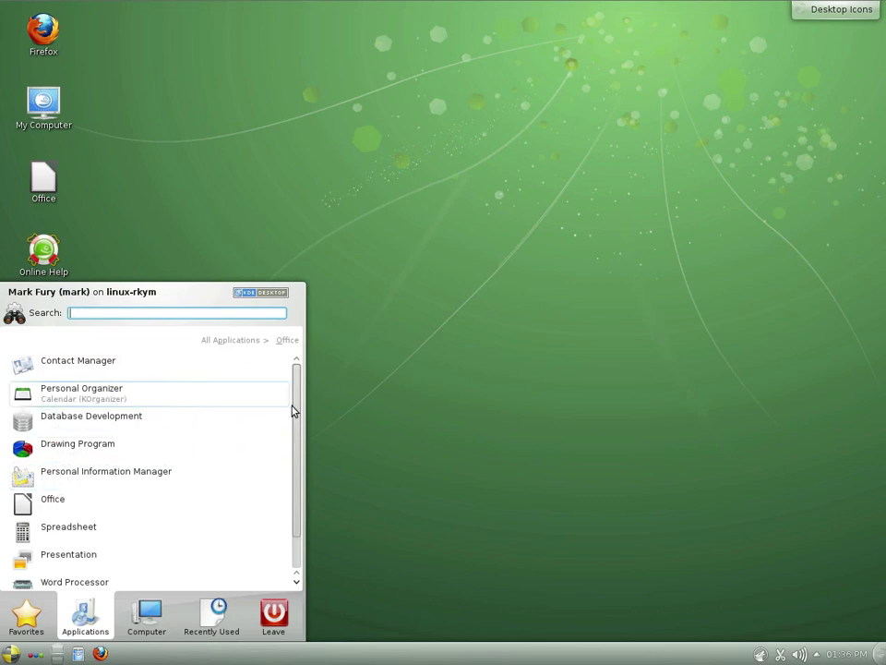
pyautogui.moveTo(294, 411); pyautogui.dragTo(79, 375)
pyautogui.click(112, 402)
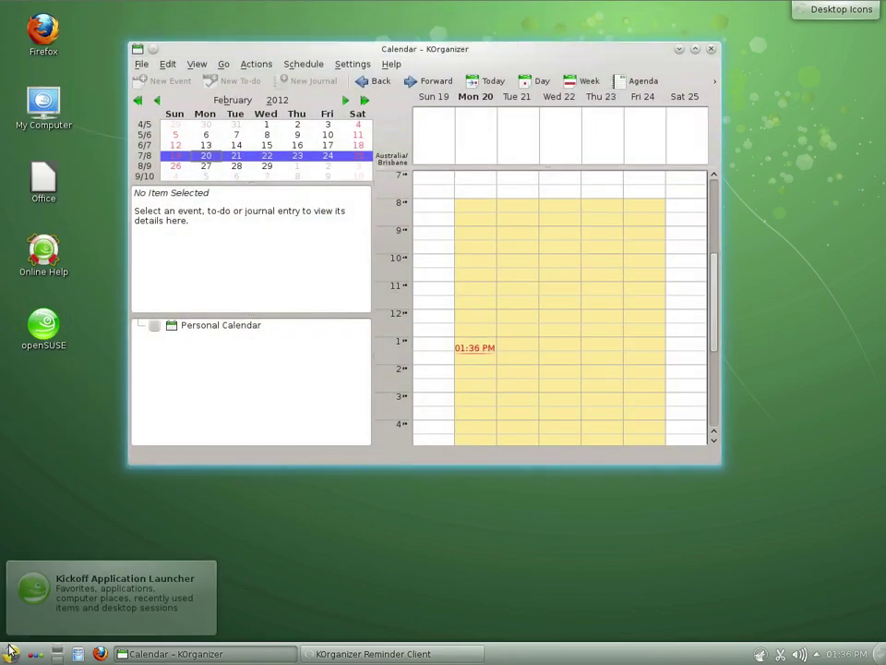
# Launch the Personal Information Manager from the Office category of the application launcher
pyautogui.click(11, 654)
pyautogui.click(81, 620)
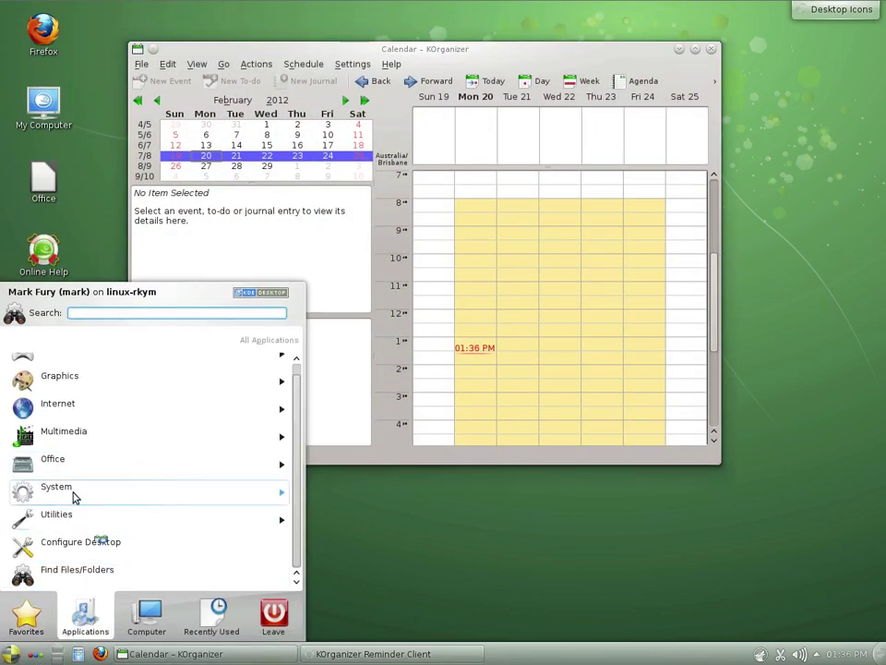
pyautogui.click(67, 462)
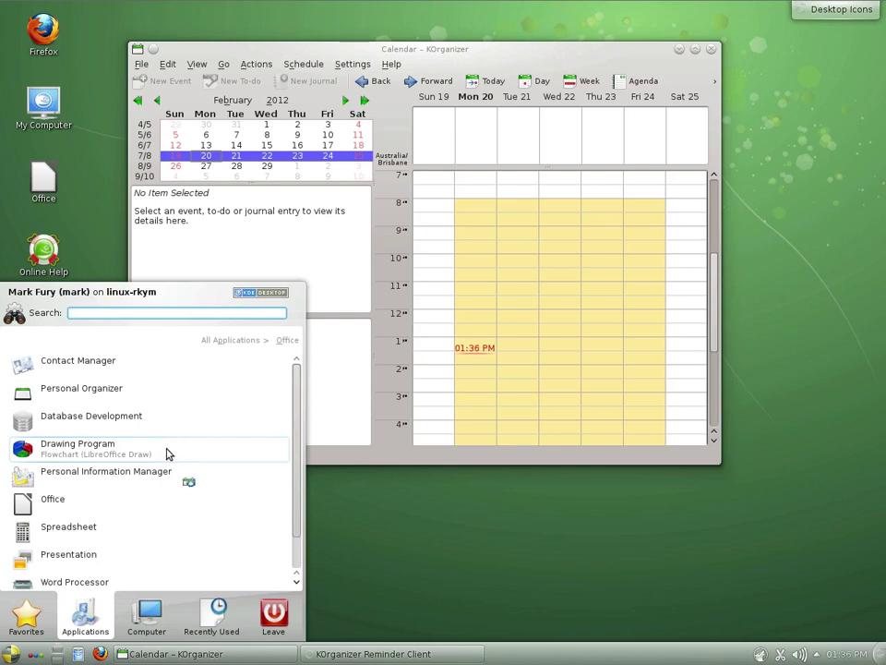
pyautogui.click(73, 480)
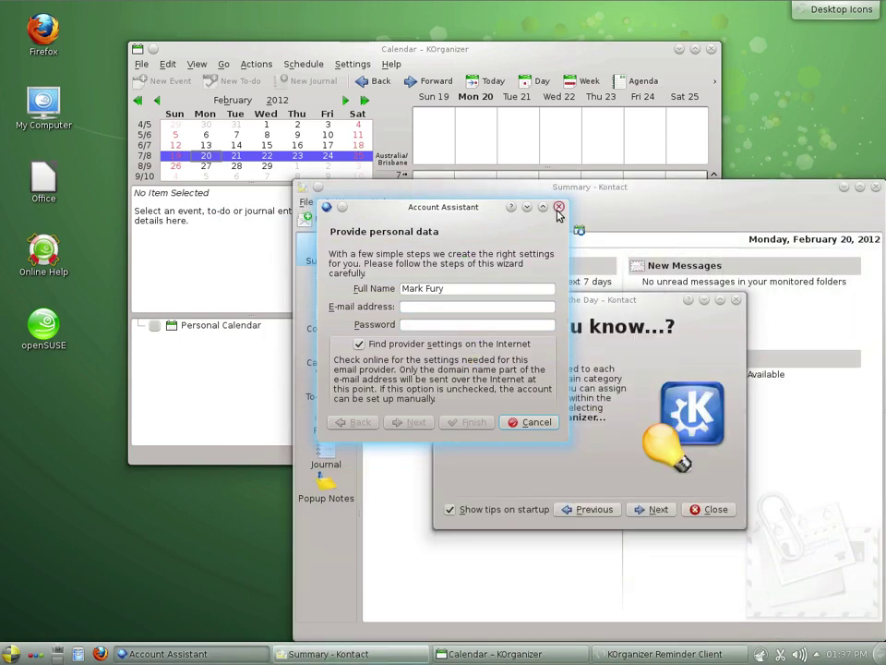
# Dismiss the Account Assistant and the tip of the day, and maximize the Kontact window
pyautogui.click(559, 206)
pyautogui.click(694, 510)
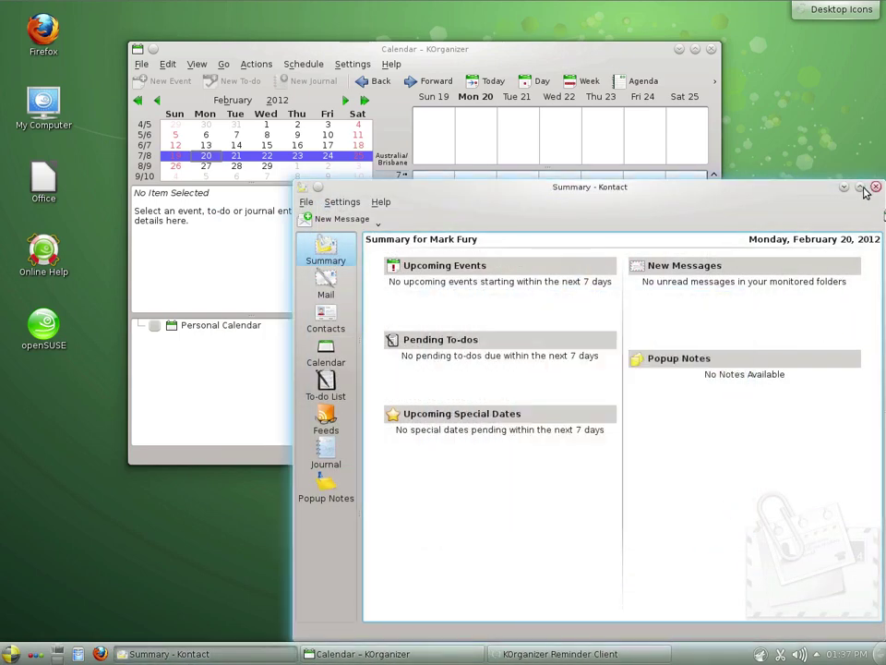
pyautogui.click(860, 187)
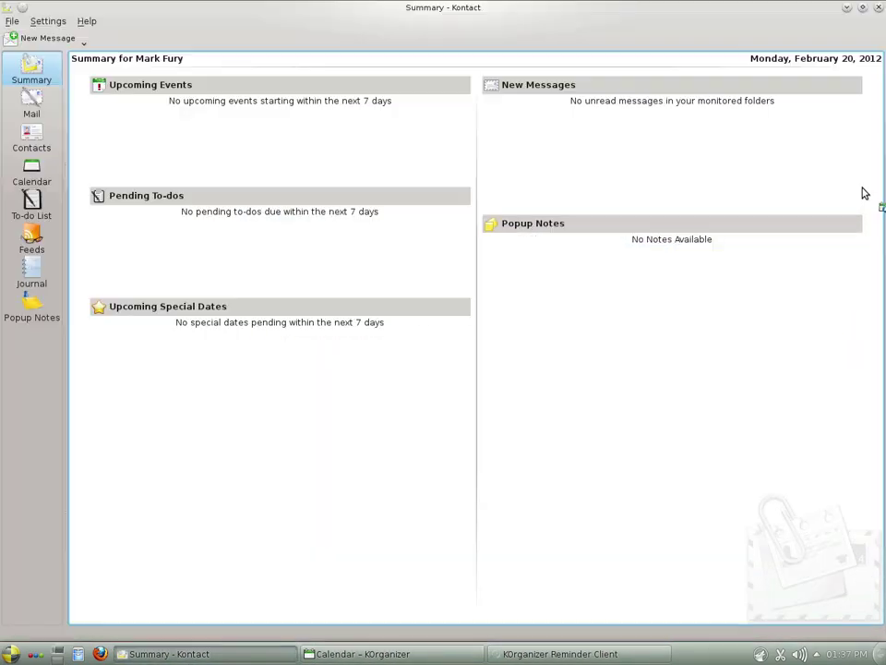
# View Kontact's Mail, Contacts, Calendar, To-do List and Feeds components, closing the separate KOrganizer window along the way
pyautogui.click(31, 102)
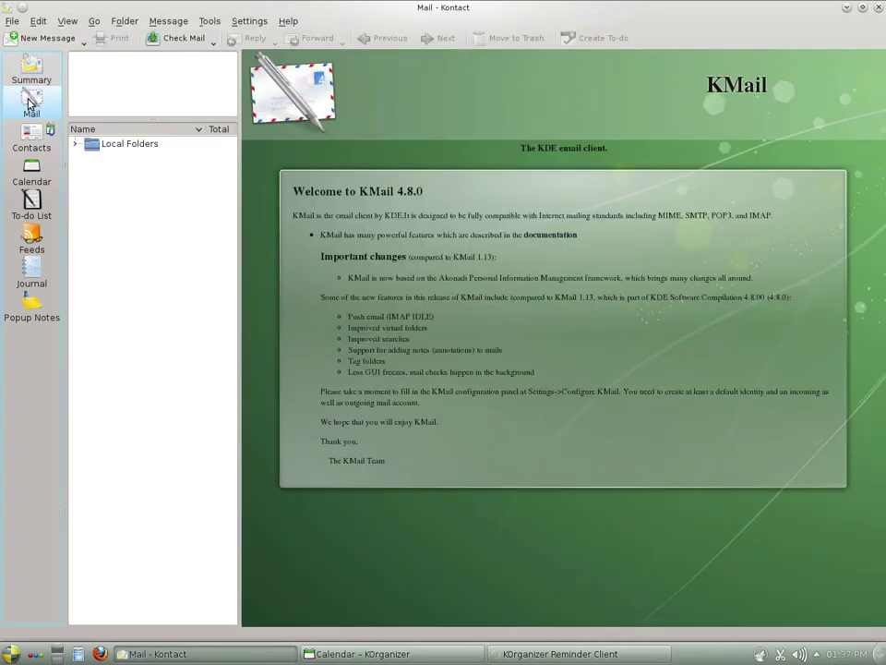
pyautogui.click(39, 138)
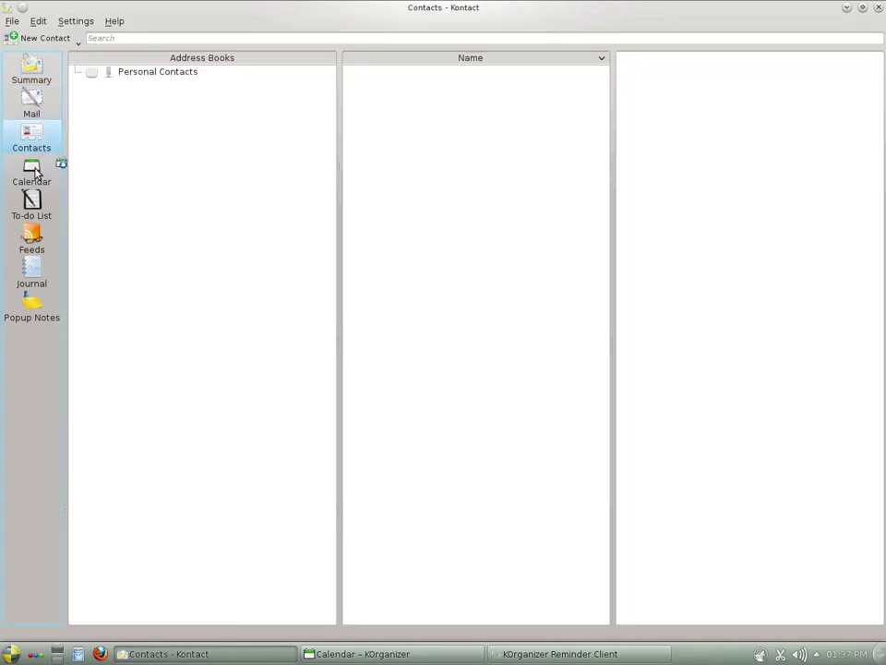
pyautogui.click(33, 172)
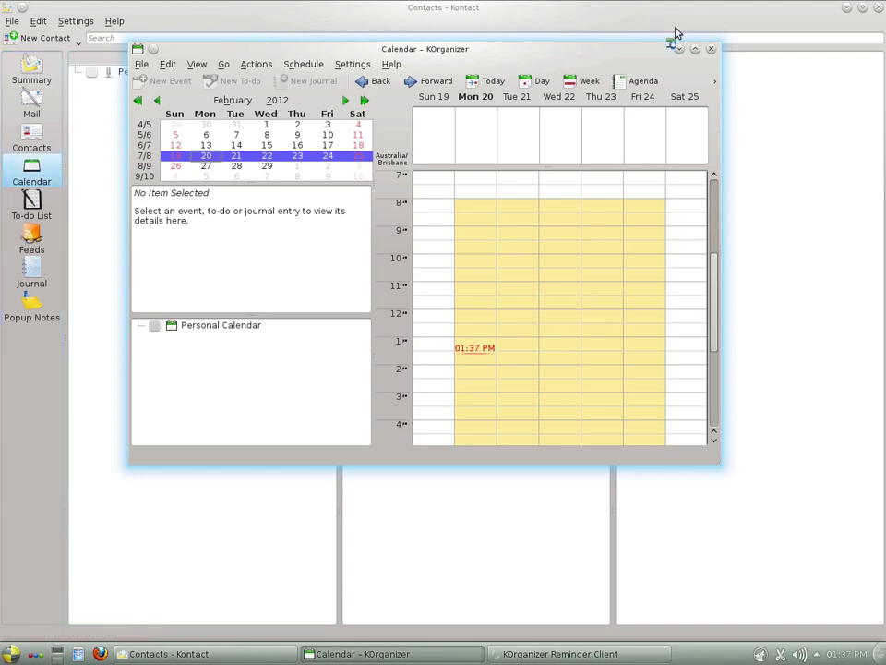
pyautogui.click(711, 49)
pyautogui.click(28, 205)
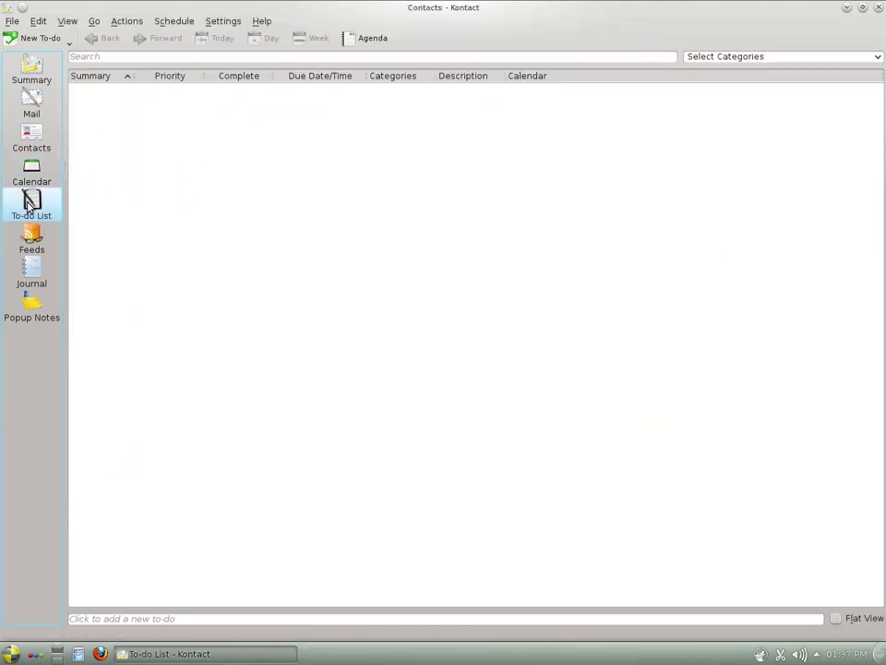
pyautogui.click(31, 238)
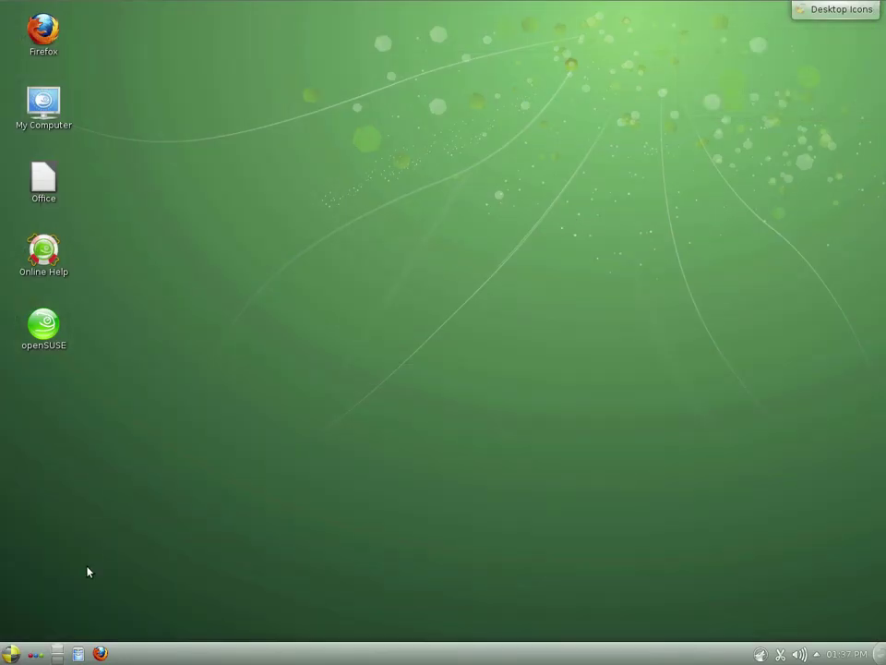
# Look through all the Office programs in the application launcher and go back to all applications
pyautogui.click(11, 653)
pyautogui.click(63, 633)
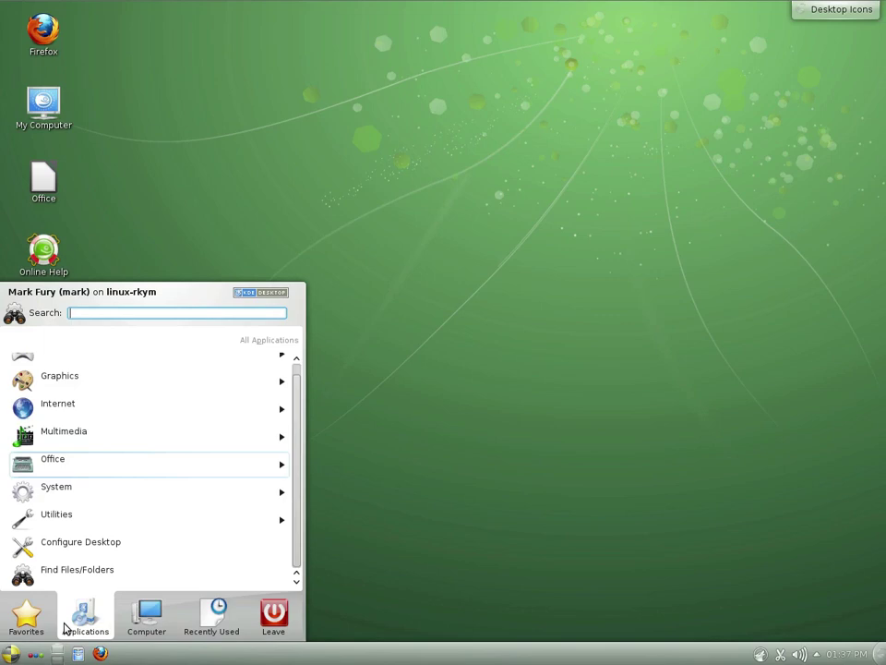
pyautogui.click(77, 468)
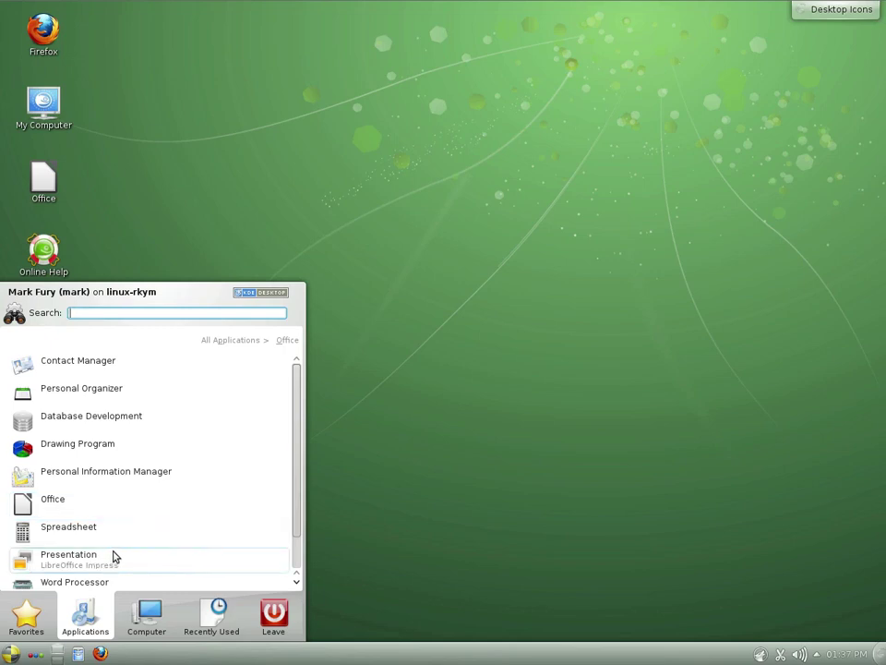
pyautogui.moveTo(299, 516); pyautogui.dragTo(251, 550)
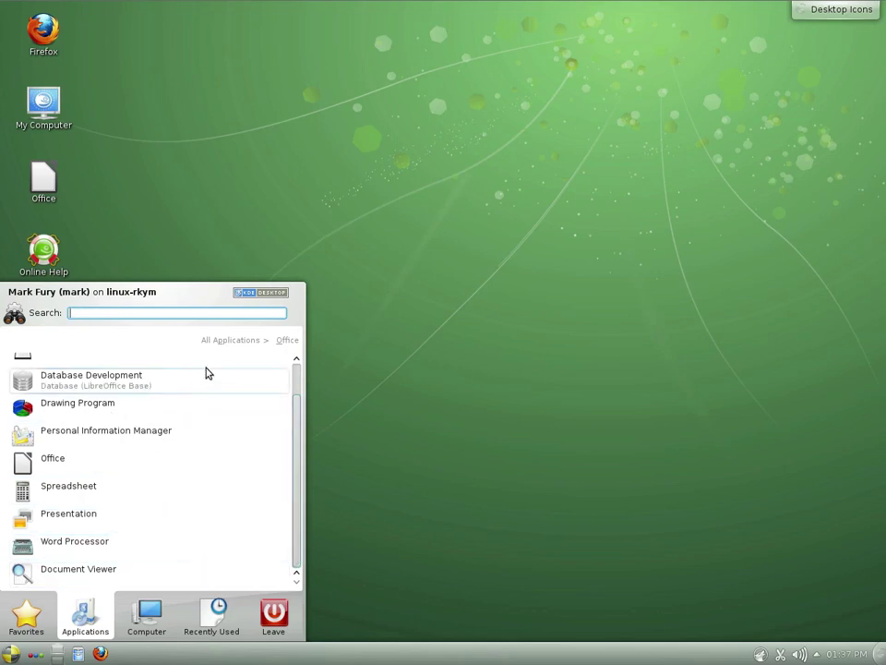
pyautogui.click(227, 342)
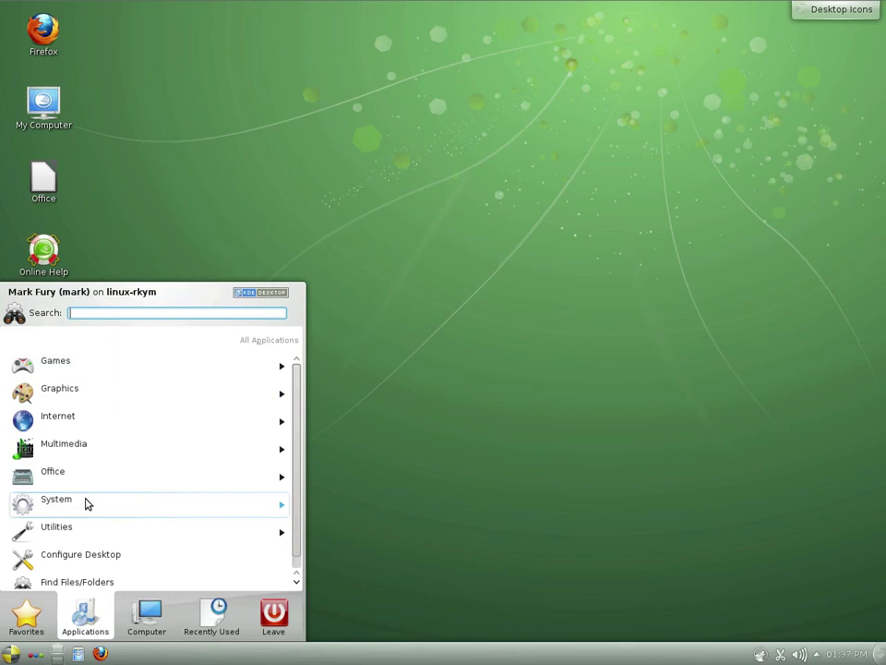
# Look through the System category of the application launcher and launch the Control Center (YaST)
pyautogui.click(87, 503)
pyautogui.moveTo(299, 393); pyautogui.dragTo(267, 362)
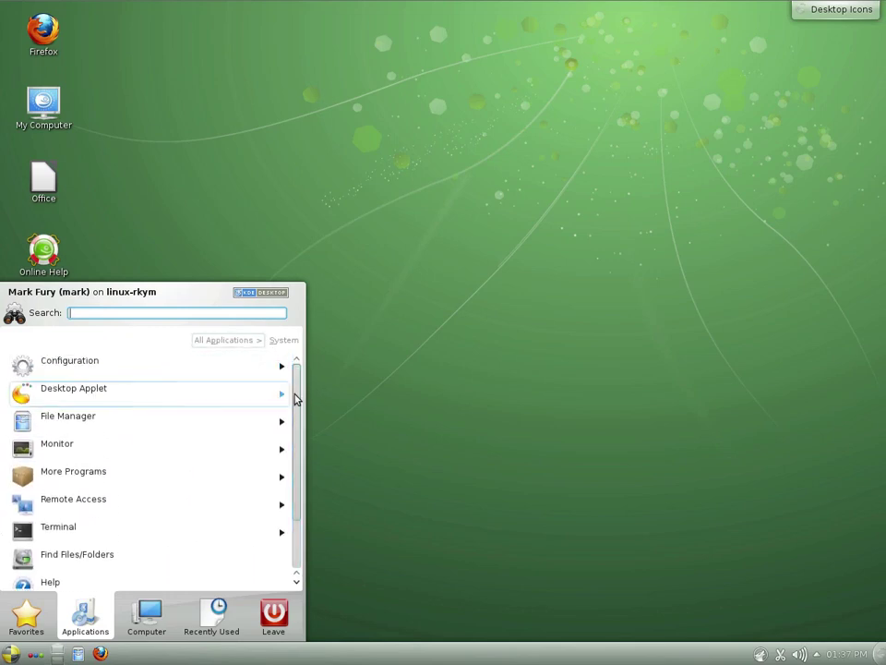
pyautogui.moveTo(299, 406); pyautogui.dragTo(299, 475)
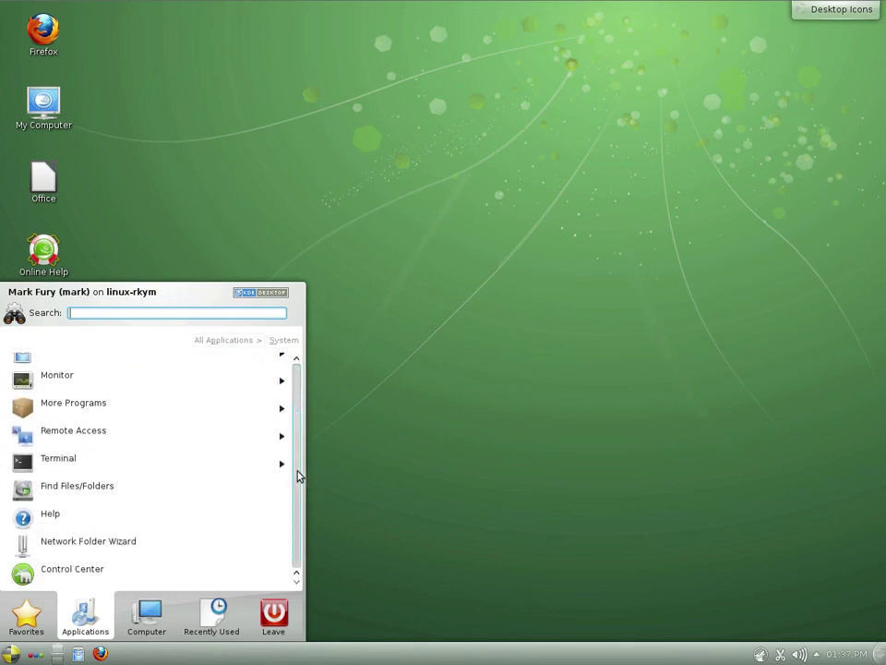
pyautogui.click(65, 578)
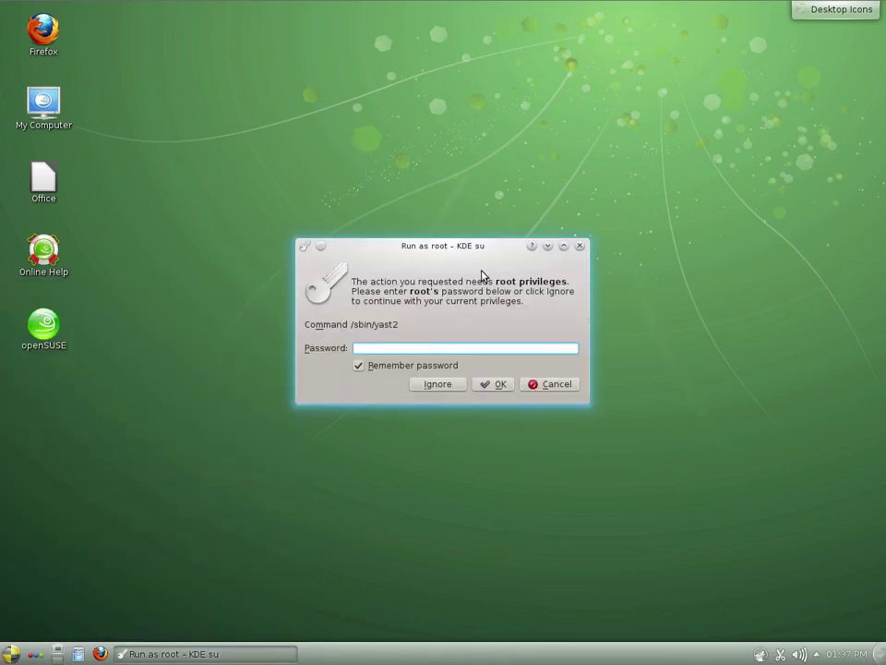
# Enter the root password to open the YaST Control Center, move its window nearer the desktop's middle, and close it
pyautogui.write('••••••••••')
pyautogui.press('Return')
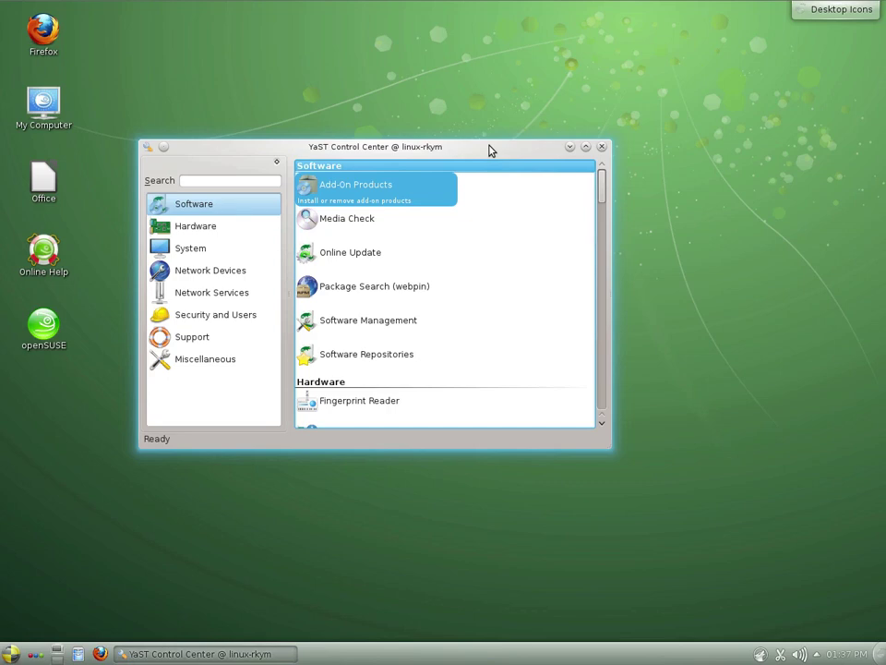
pyautogui.moveTo(490, 150); pyautogui.dragTo(546, 177)
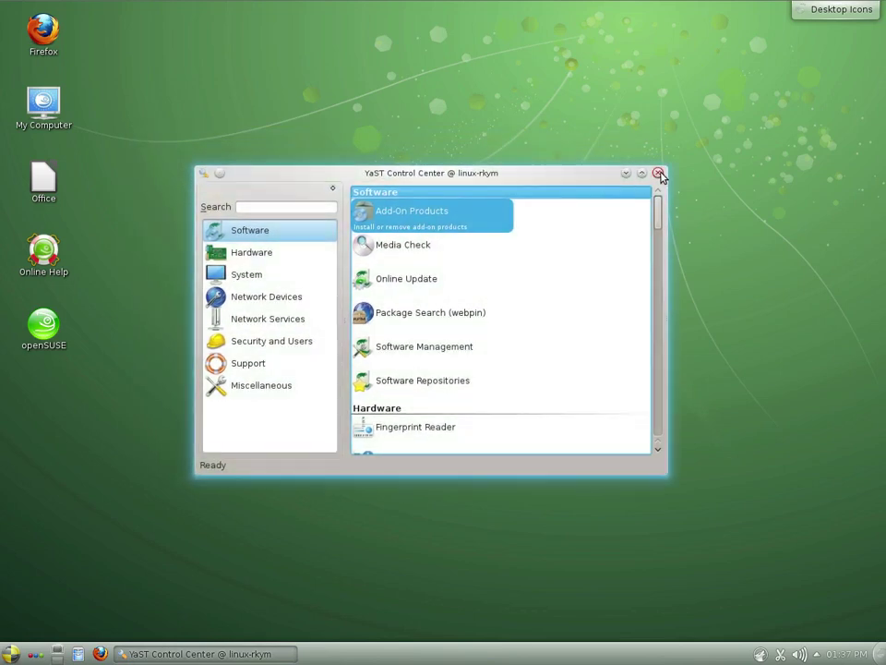
pyautogui.click(659, 174)
# Open the Utilities category of the application launcher, look at its Accessibility programs, and return to Utilities
pyautogui.click(13, 653)
pyautogui.click(83, 614)
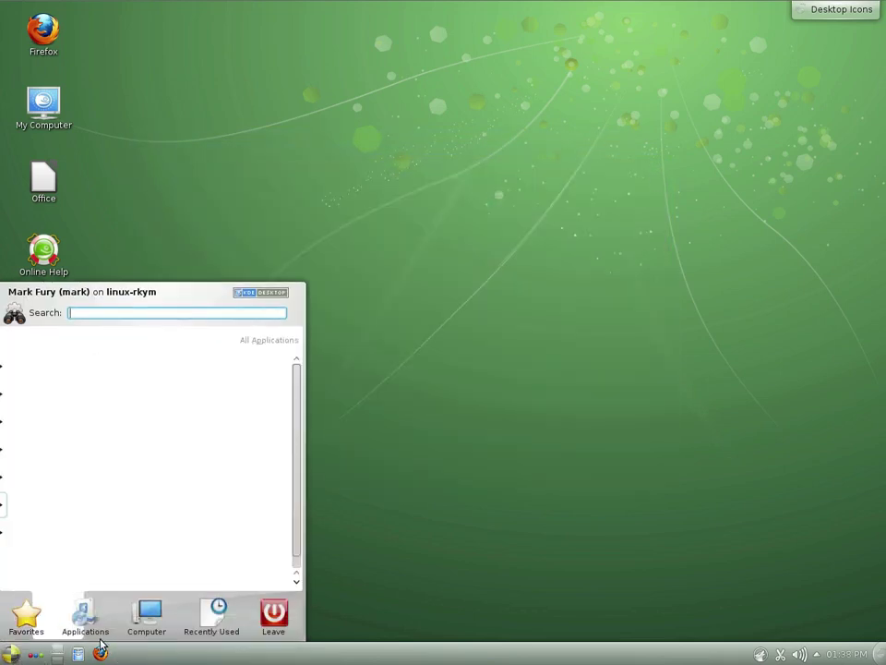
pyautogui.click(106, 521)
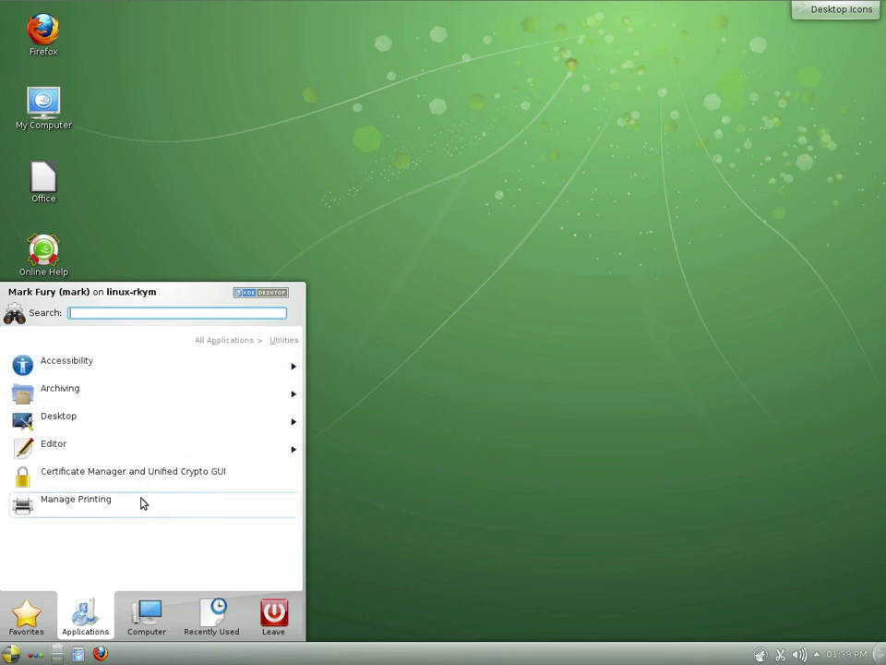
pyautogui.click(133, 366)
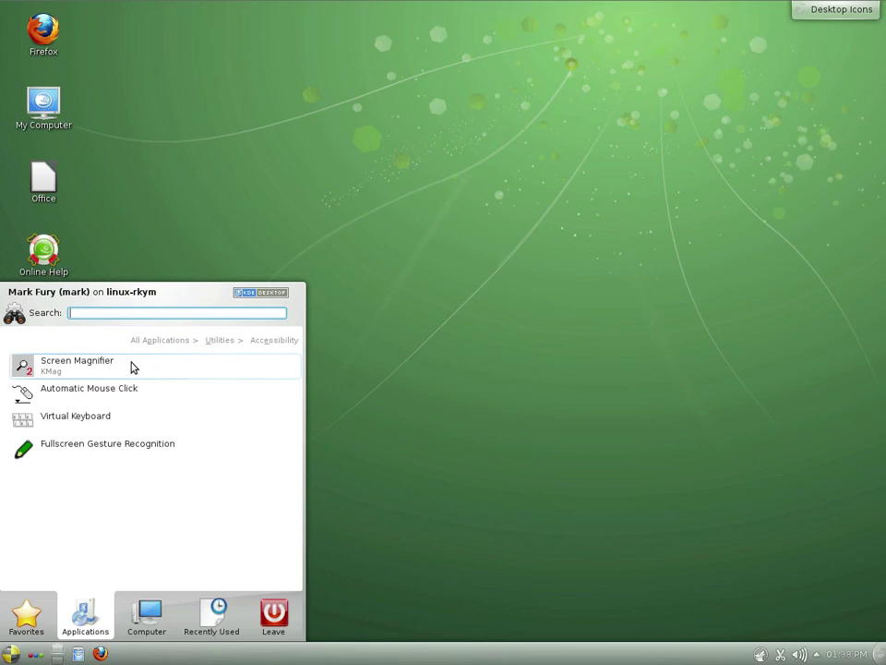
pyautogui.click(220, 343)
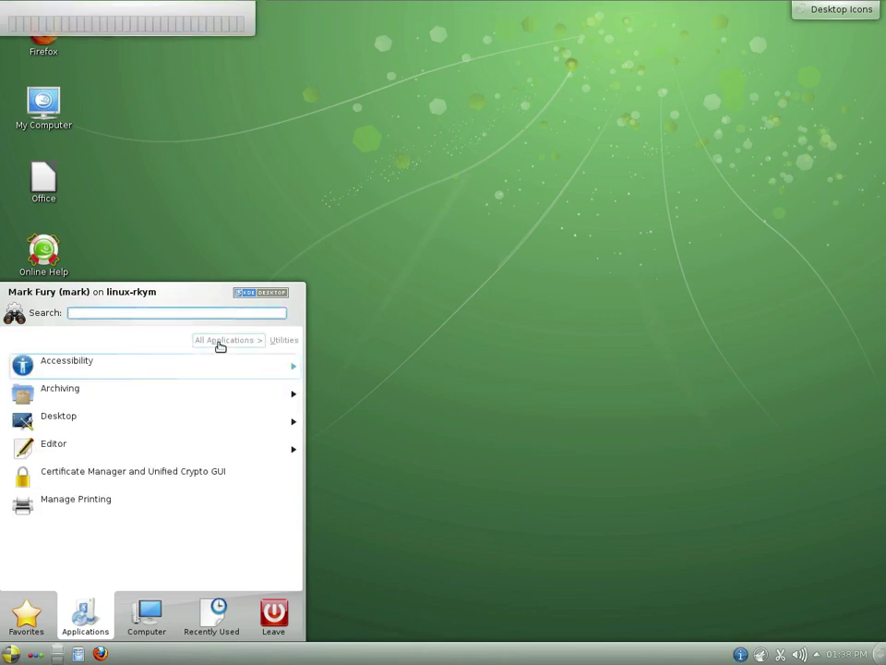
# Look through the Archiving, Desktop and Editor groups under Utilities and go back to all applications
pyautogui.click(153, 394)
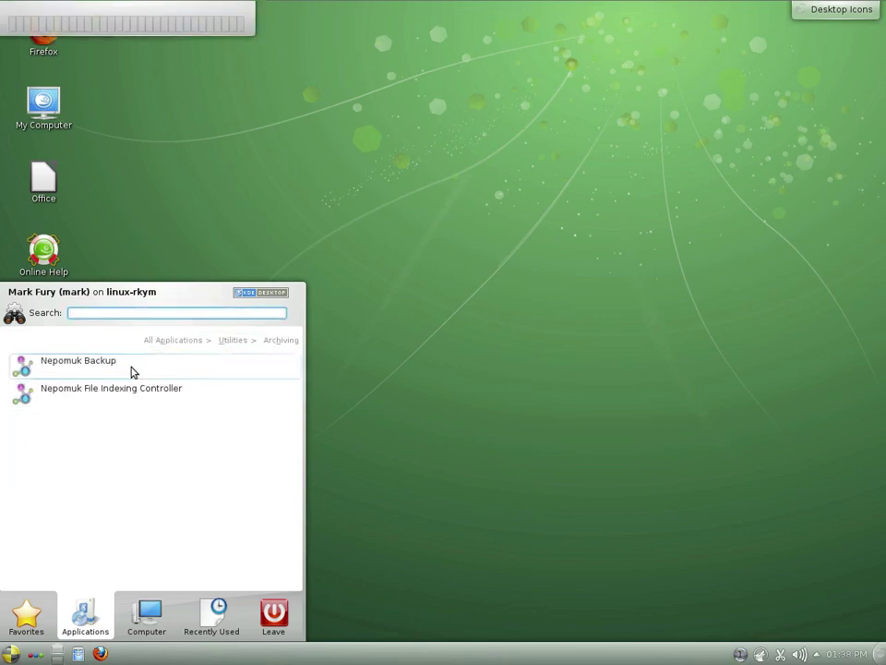
pyautogui.click(234, 343)
pyautogui.click(170, 418)
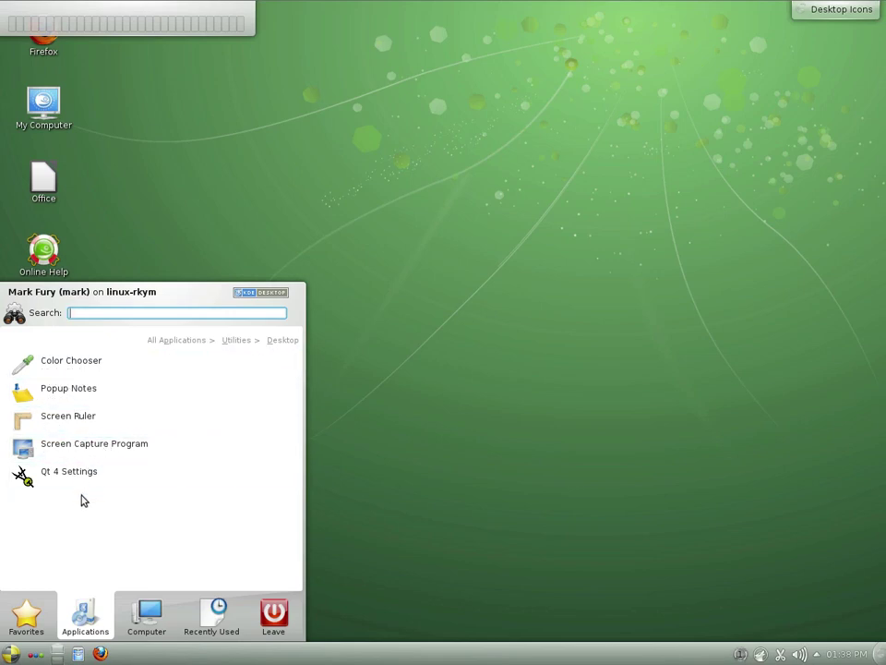
pyautogui.click(236, 341)
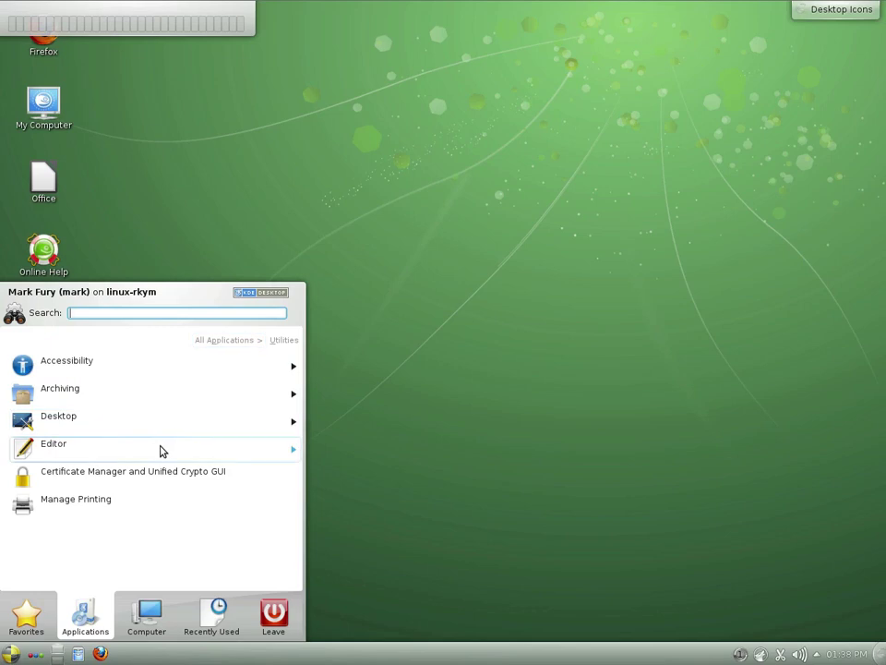
pyautogui.click(162, 451)
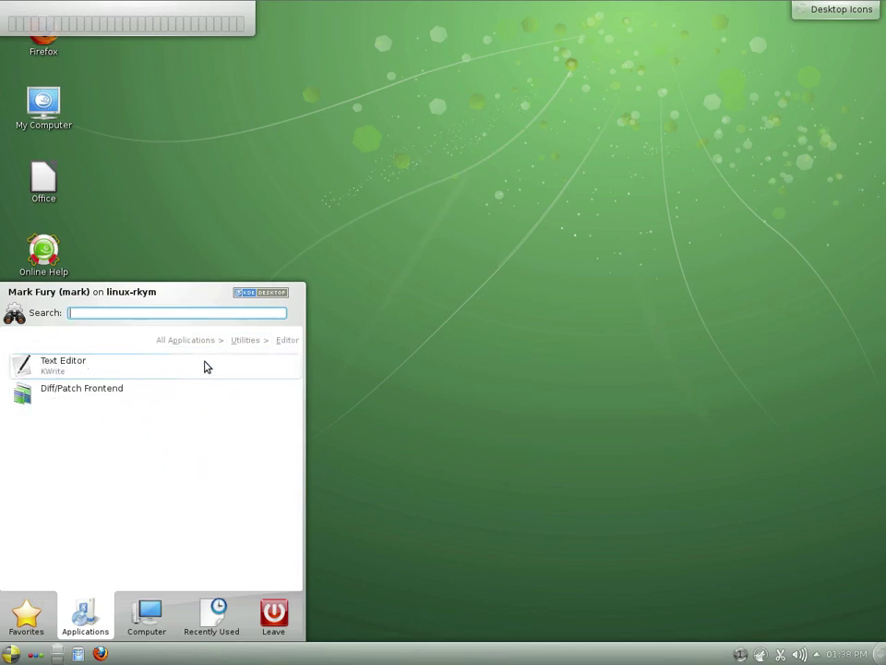
pyautogui.click(259, 340)
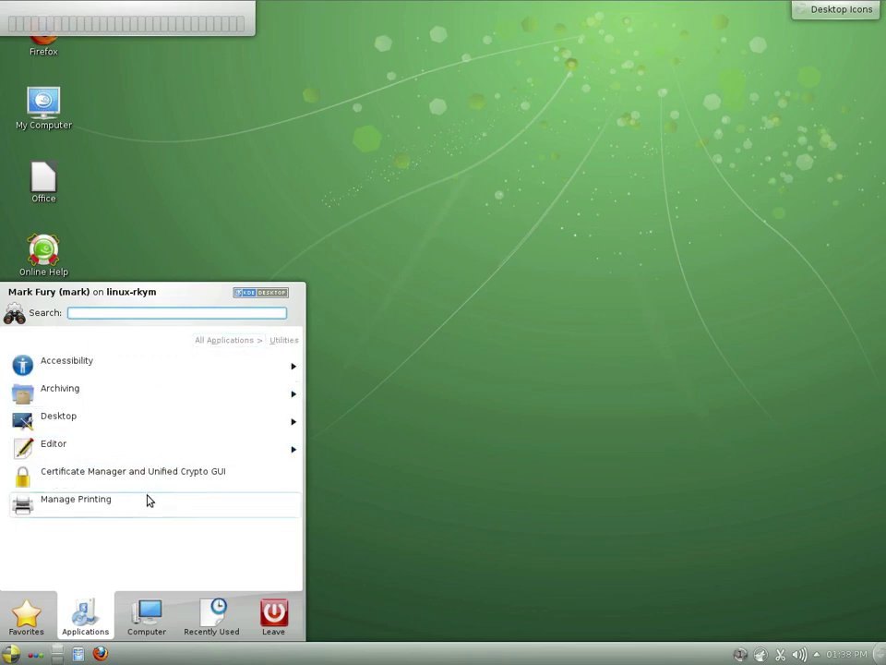
pyautogui.click(226, 342)
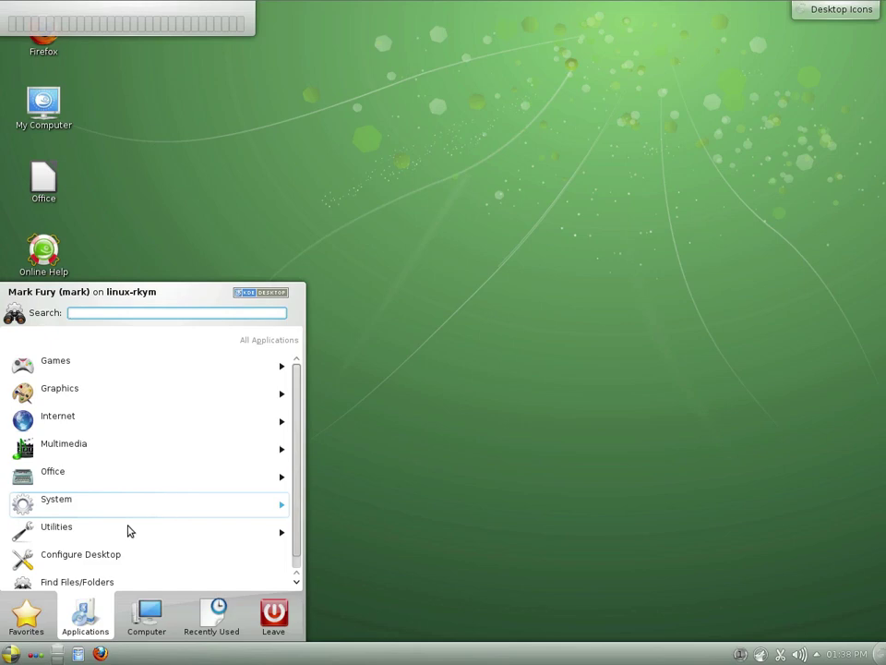
# View the launcher's Favorites and Computer entries, open System Information, and close its Konqueror window
pyautogui.click(26, 617)
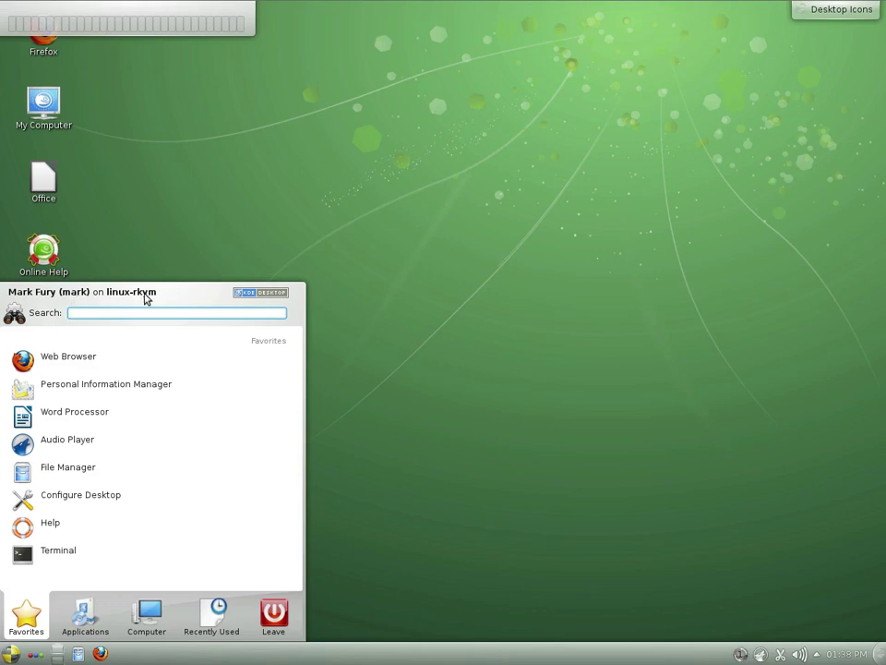
pyautogui.moveTo(152, 629)
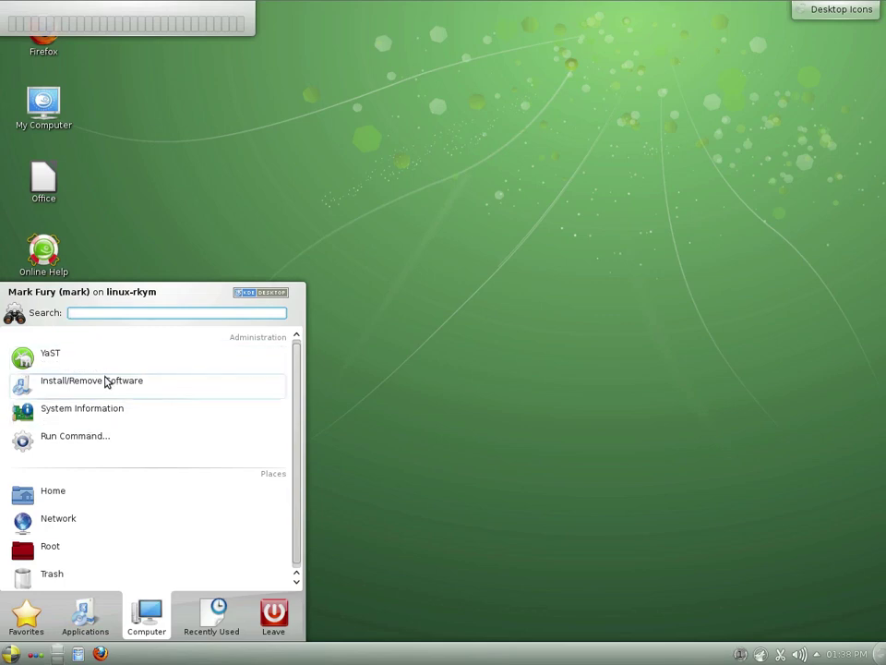
pyautogui.click(124, 422)
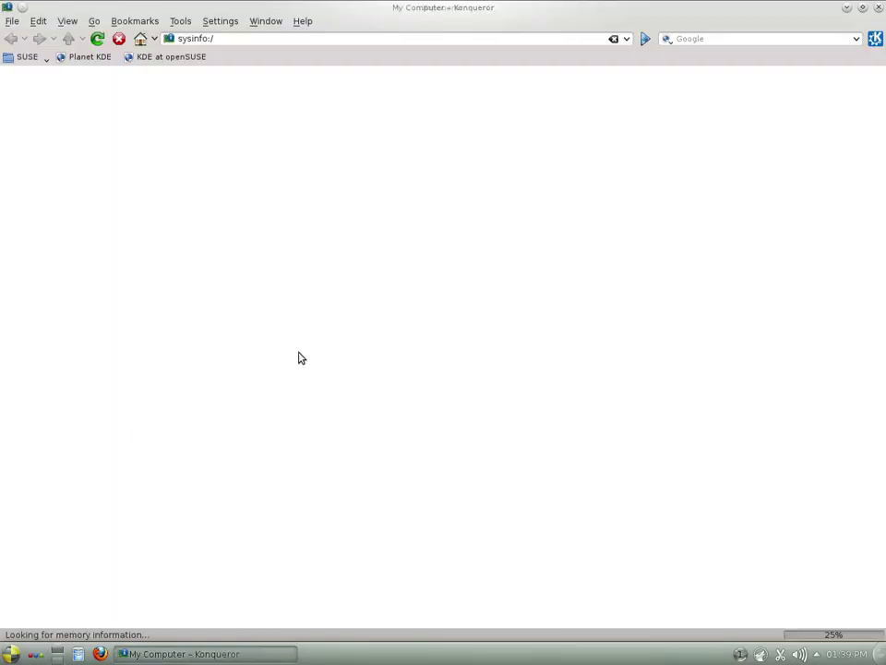
pyautogui.click(877, 8)
# Look over the launcher's Computer, Recently Used and Leave sections, and dismiss the launcher
pyautogui.click(10, 653)
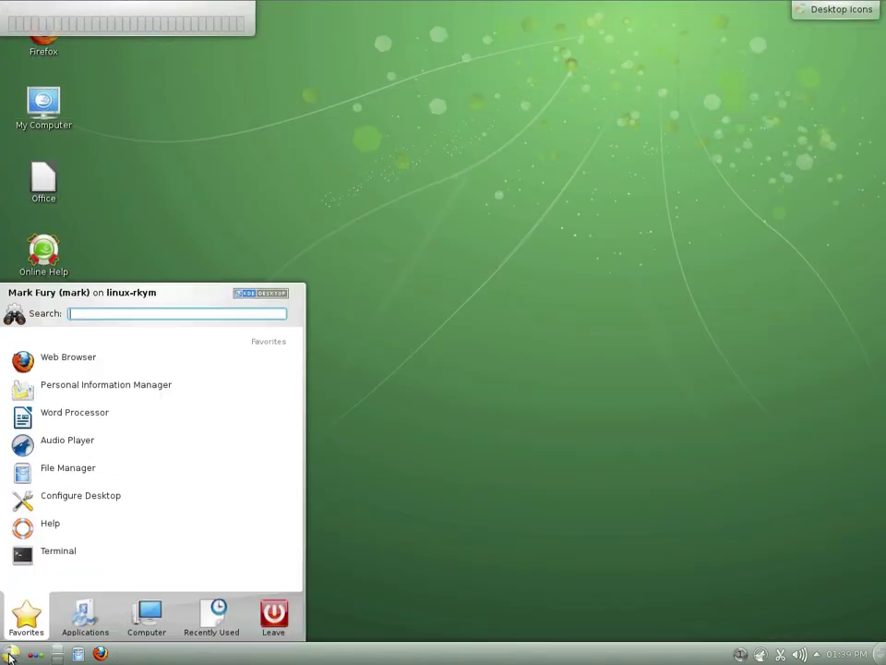
pyautogui.click(147, 631)
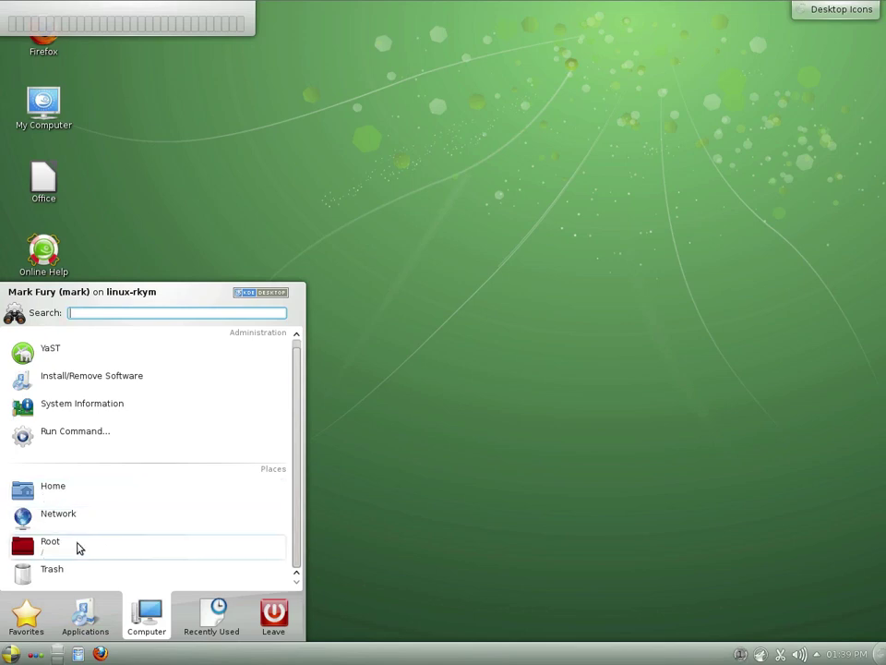
pyautogui.click(201, 627)
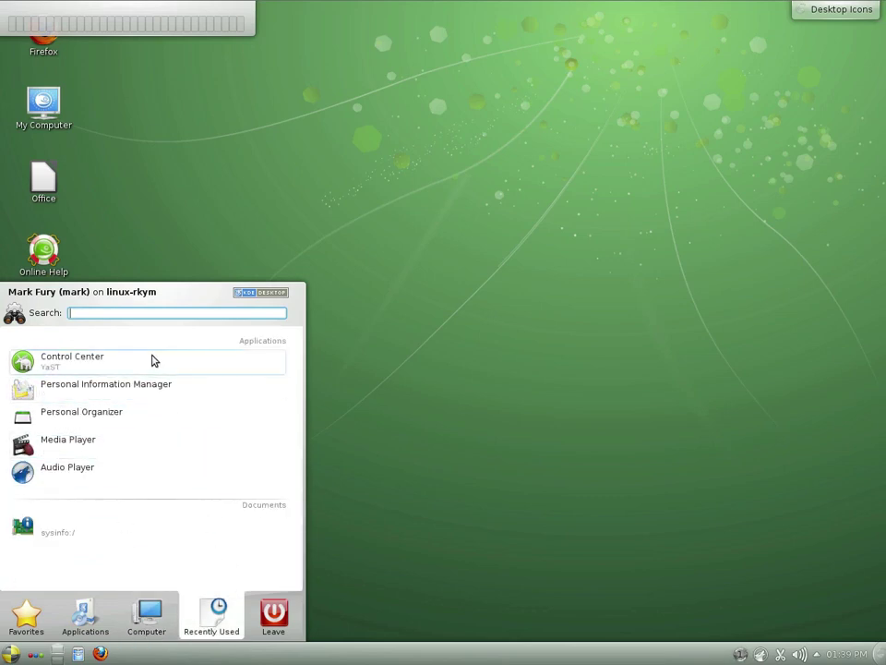
pyautogui.click(271, 617)
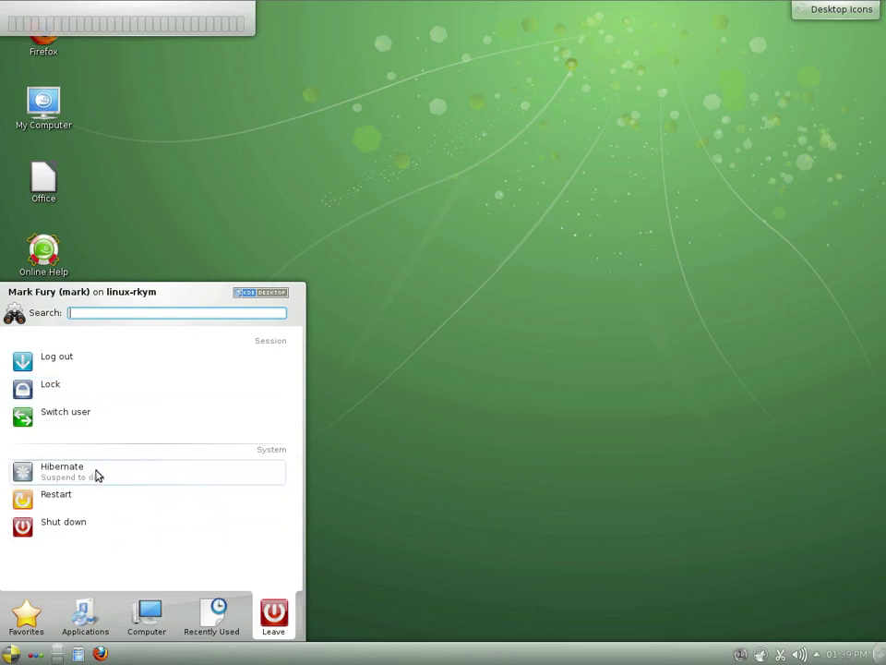
pyautogui.click(385, 465)
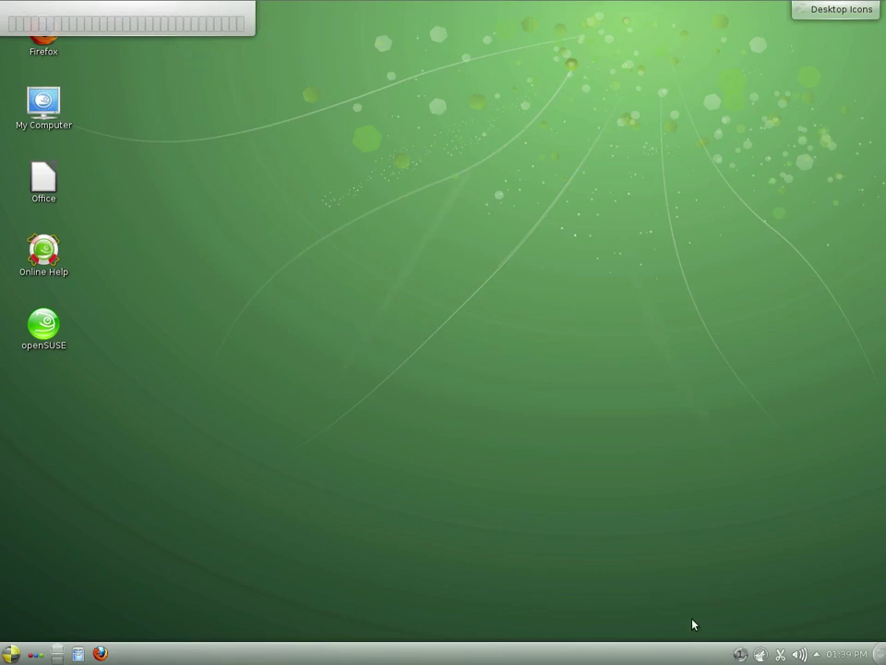
# Check the running jobs in the system tray notifications and close the Amarok window
pyautogui.click(741, 654)
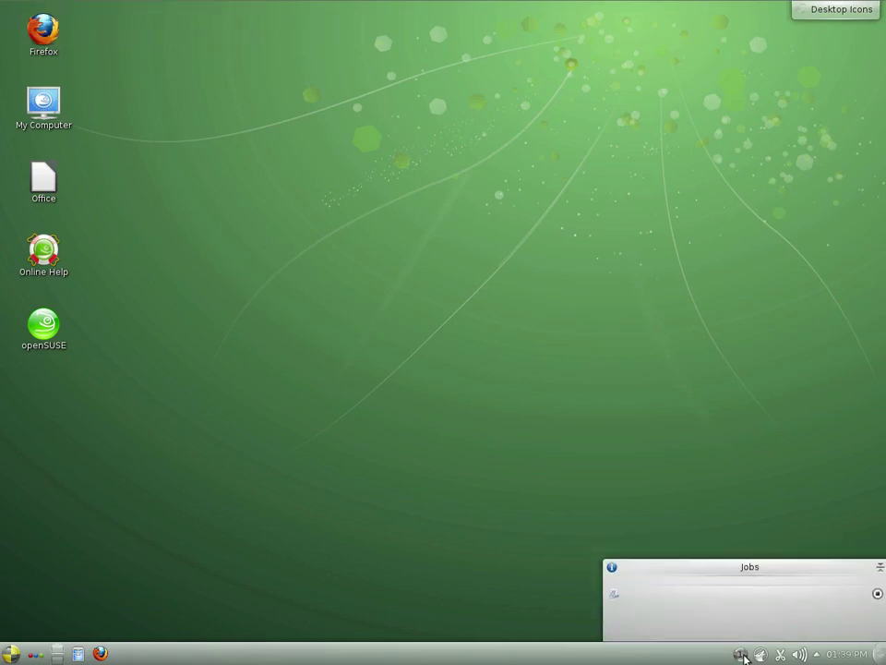
pyautogui.click(741, 655)
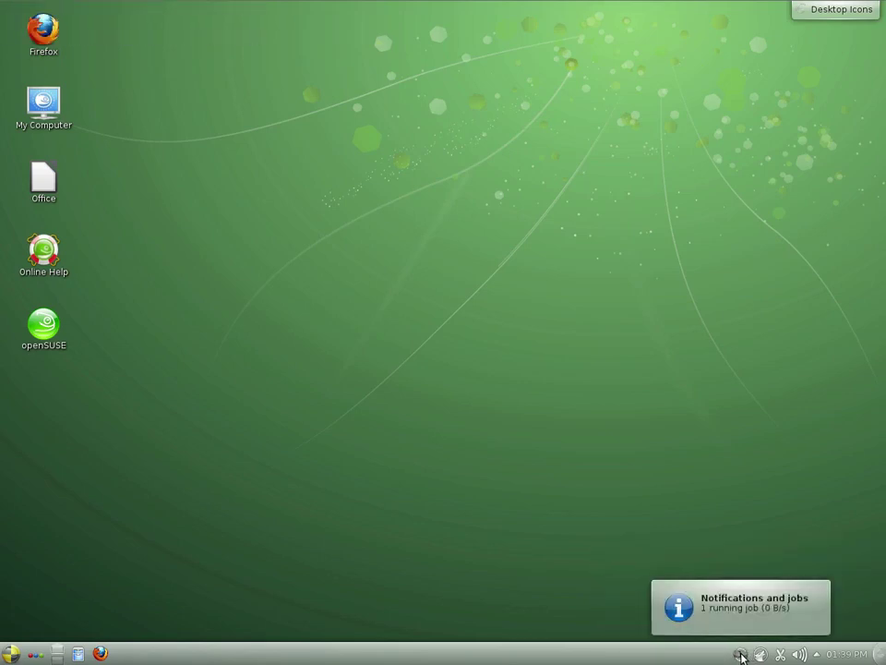
pyautogui.click(741, 655)
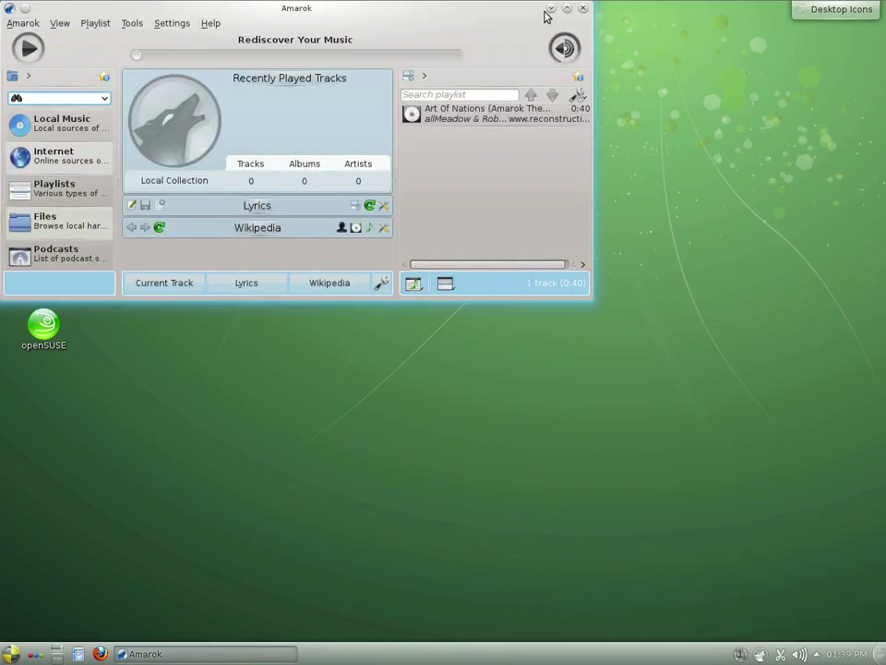
pyautogui.click(584, 11)
pyautogui.click(357, 199)
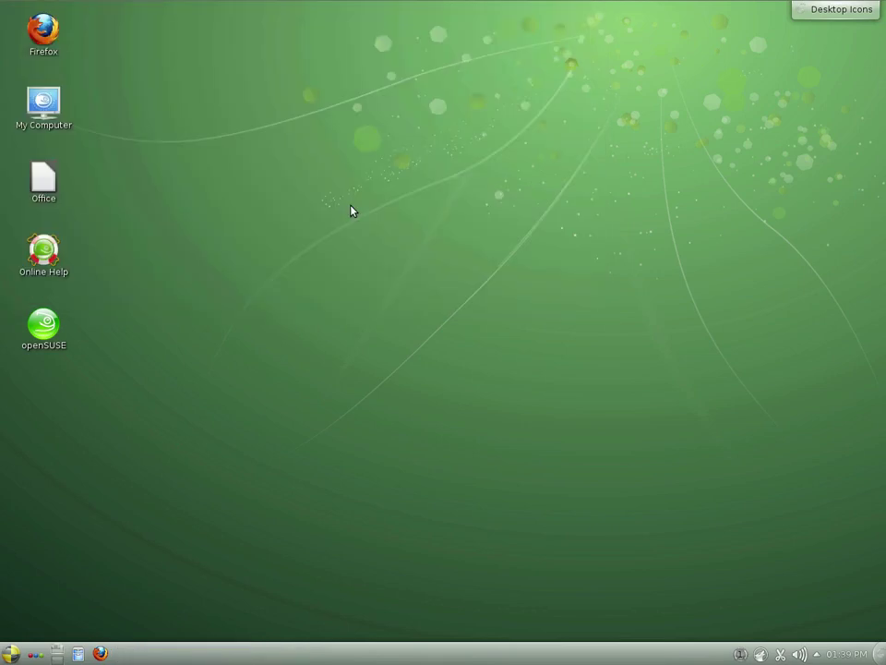